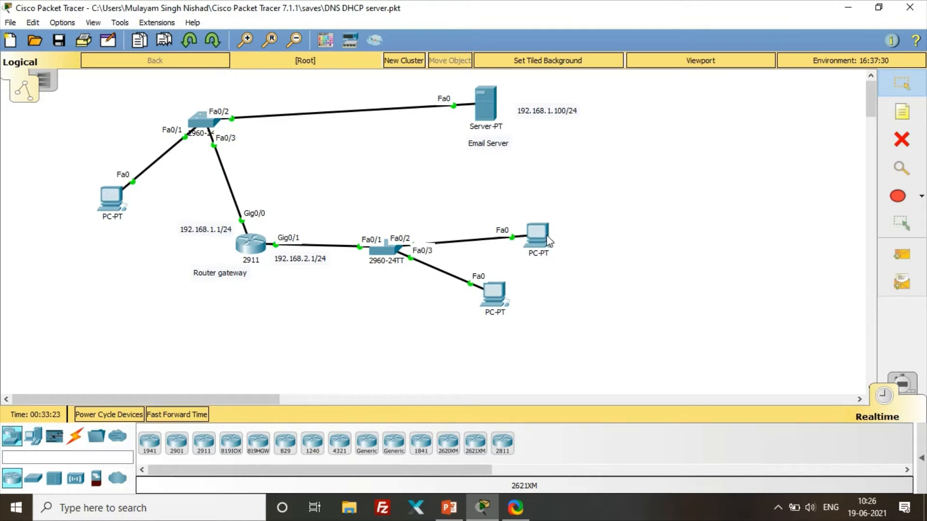
{"action": "mouse_move", "coordinate": [548, 240]}
{"action": "mouse_move", "coordinate": [489, 289]}
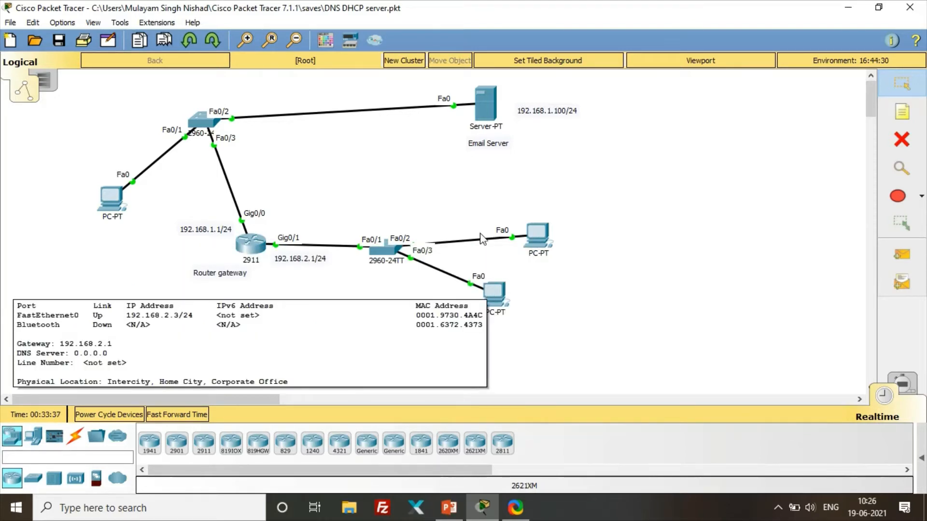
{"action": "mouse_move", "coordinate": [485, 108]}
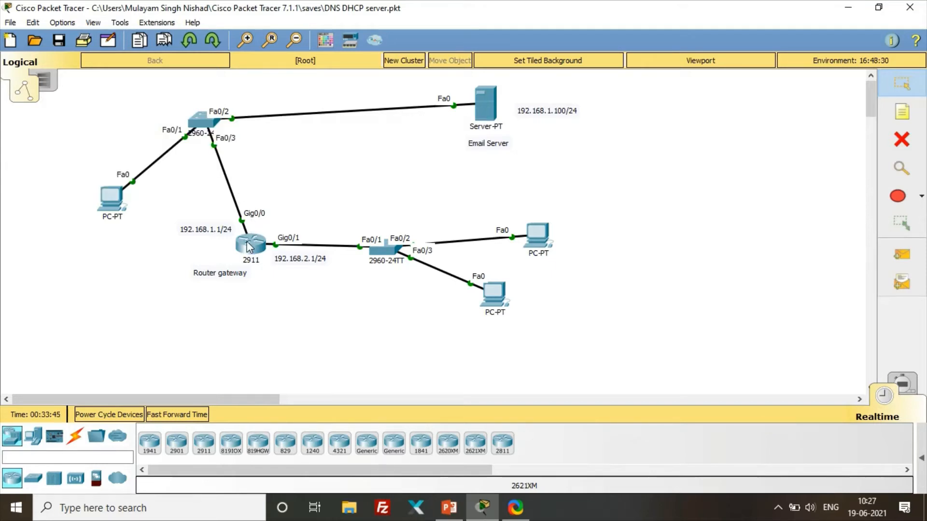
{"action": "mouse_move", "coordinate": [248, 246]}
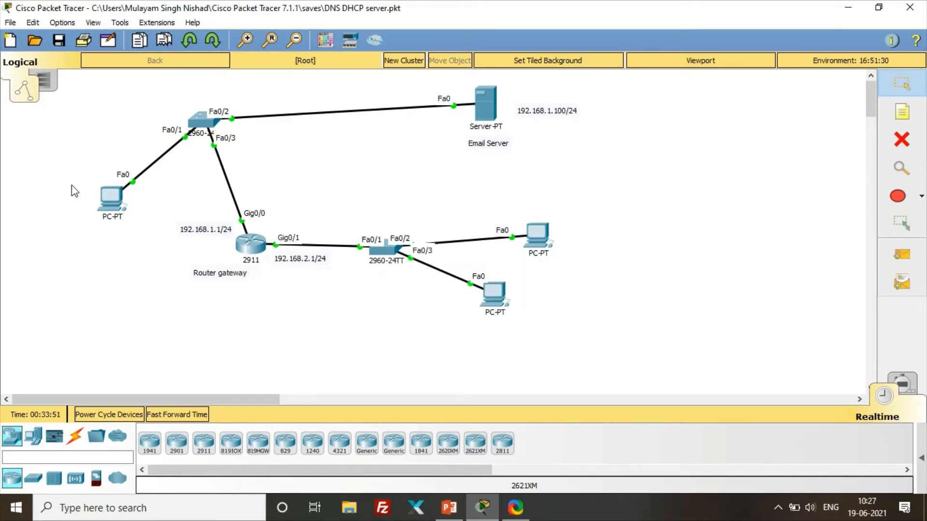
{"action": "mouse_move", "coordinate": [101, 201]}
{"action": "left_click", "coordinate": [537, 237]}
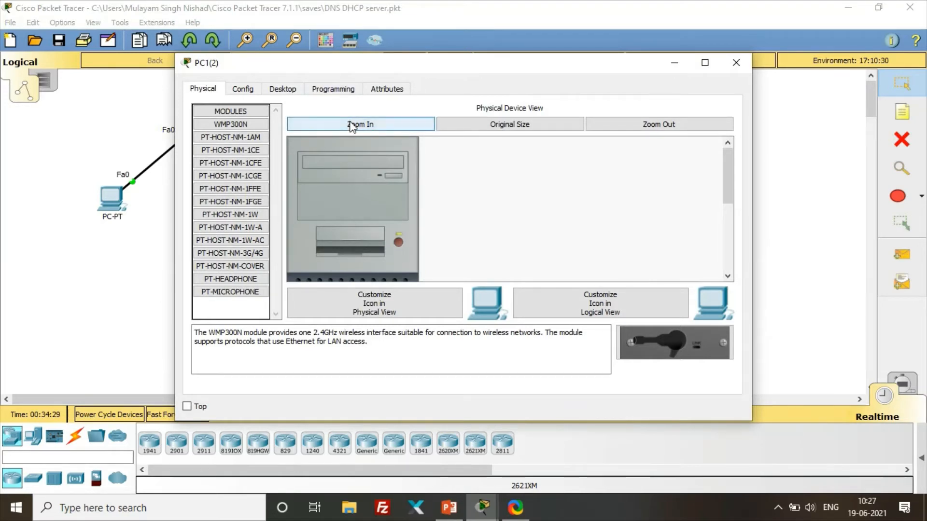
{"action": "left_click", "coordinate": [287, 93]}
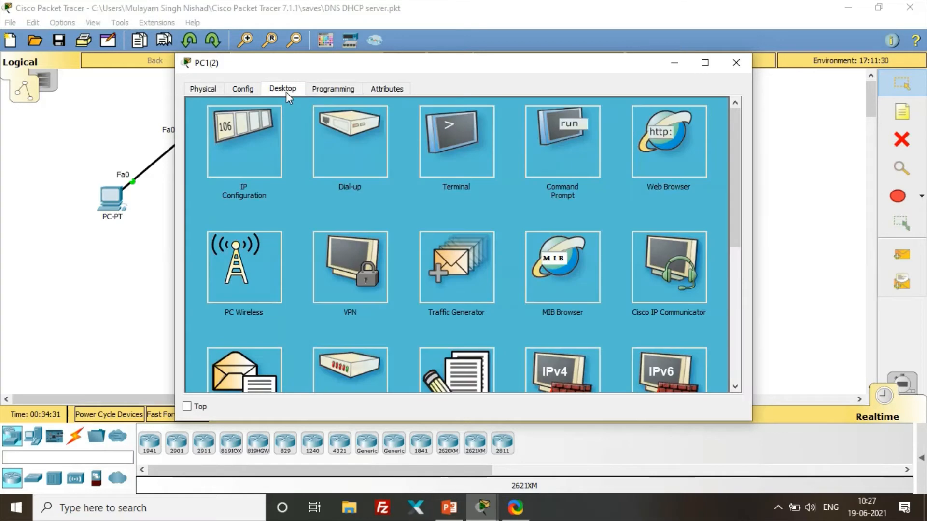
{"action": "scroll", "coordinate": [288, 249], "scroll_direction": "down", "scroll_amount": 3}
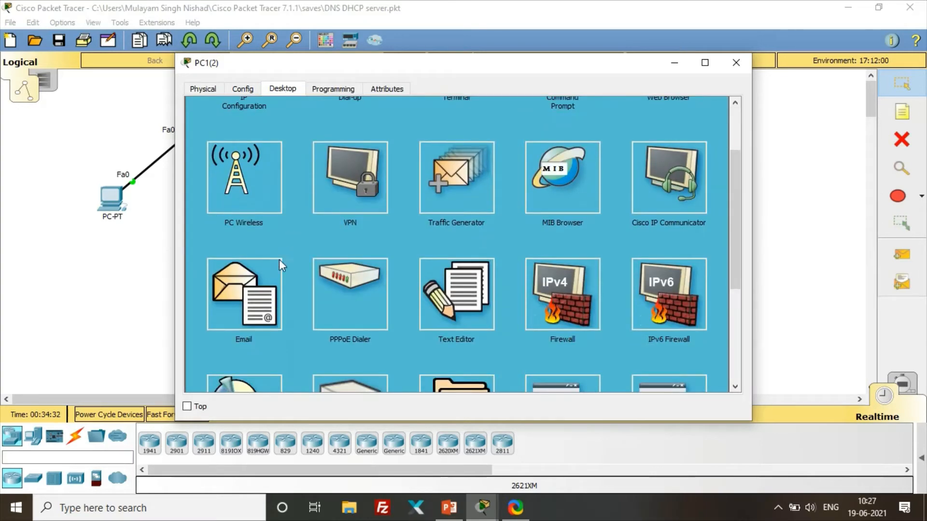
{"action": "left_click", "coordinate": [251, 305]}
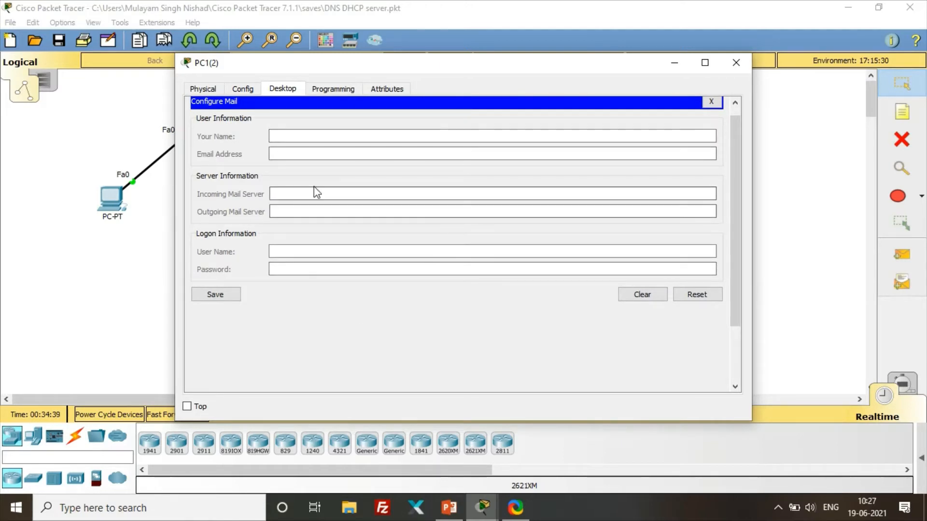
{"action": "left_click", "coordinate": [274, 137]}
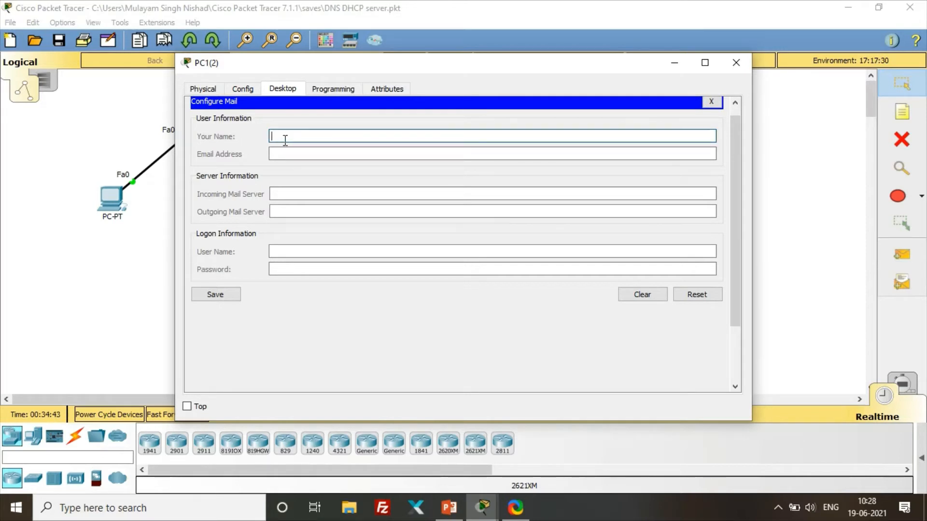
{"action": "left_click", "coordinate": [313, 193]}
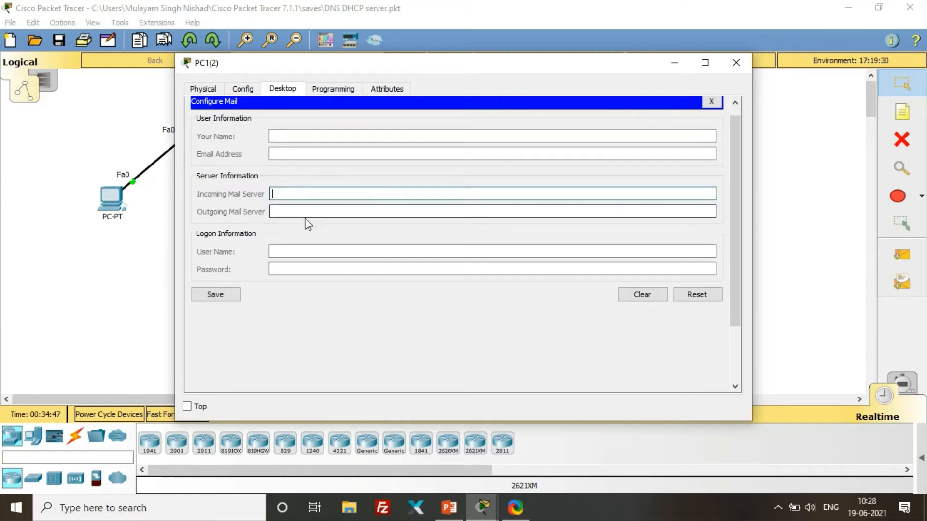
{"action": "left_click", "coordinate": [307, 214]}
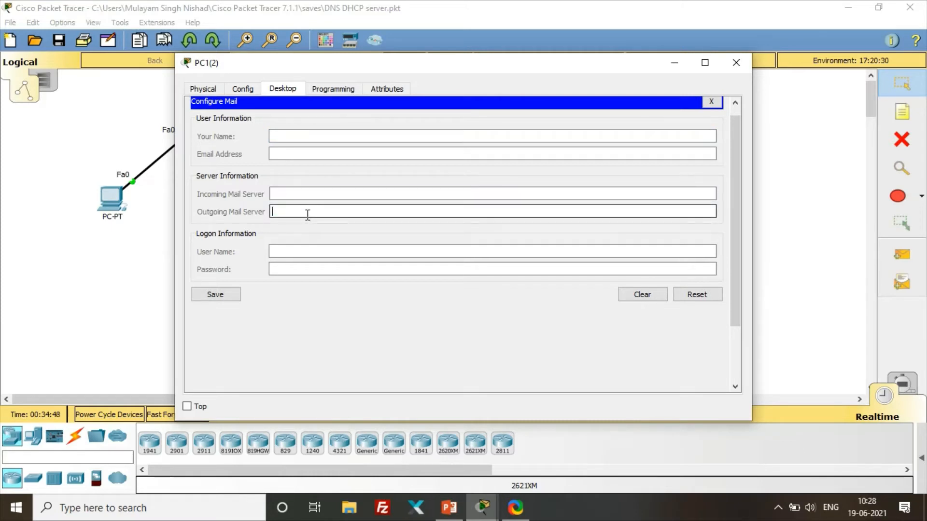
{"action": "left_click", "coordinate": [314, 250]}
{"action": "left_click", "coordinate": [320, 267]}
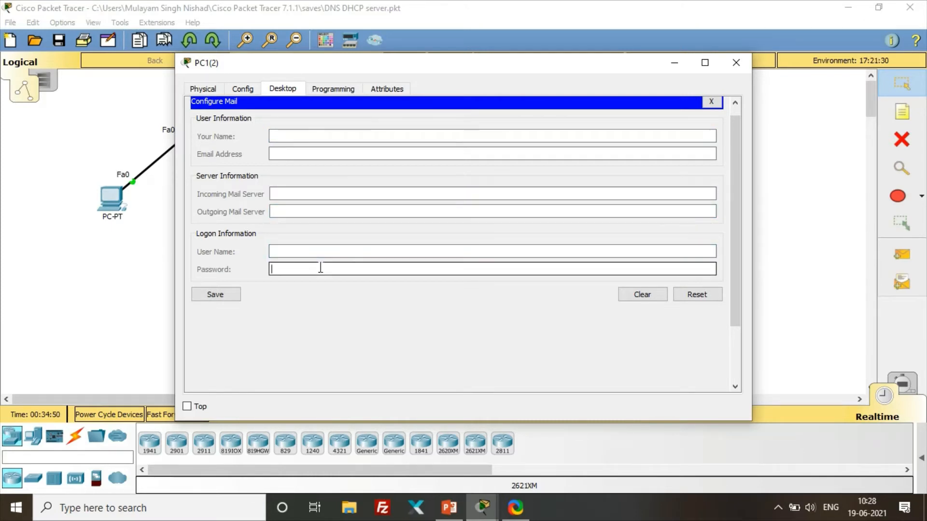
{"action": "left_click", "coordinate": [734, 65]}
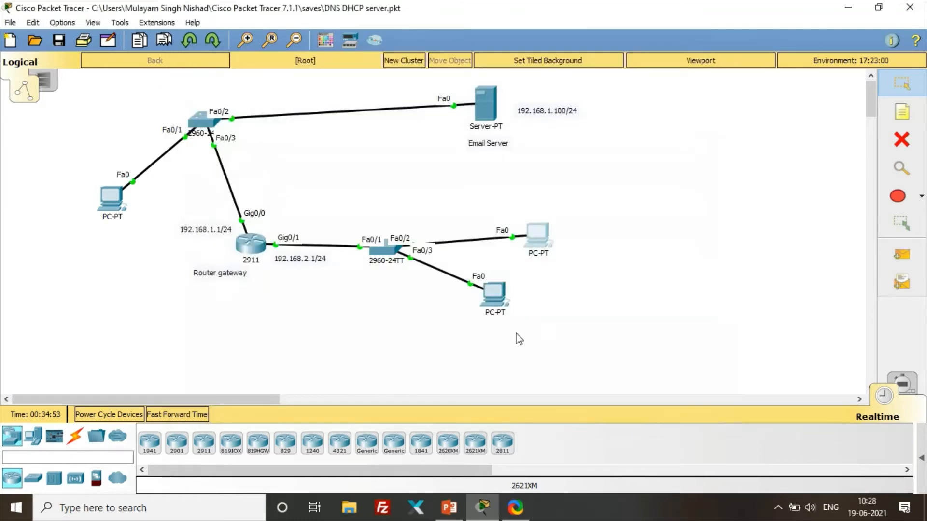
{"action": "left_click", "coordinate": [494, 294]}
- Clear the lower PC's pre-filled mail account settings and close its window
{"action": "left_click", "coordinate": [245, 389]}
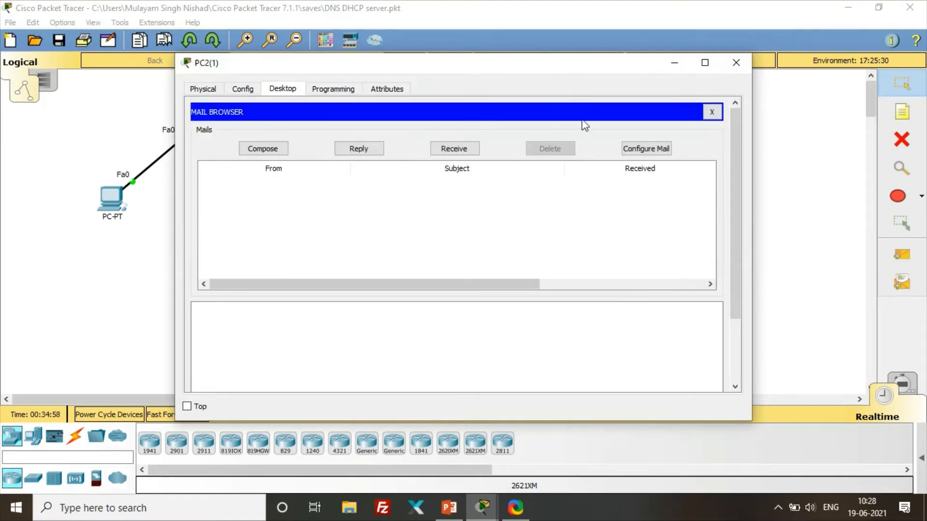
{"action": "left_click", "coordinate": [650, 144]}
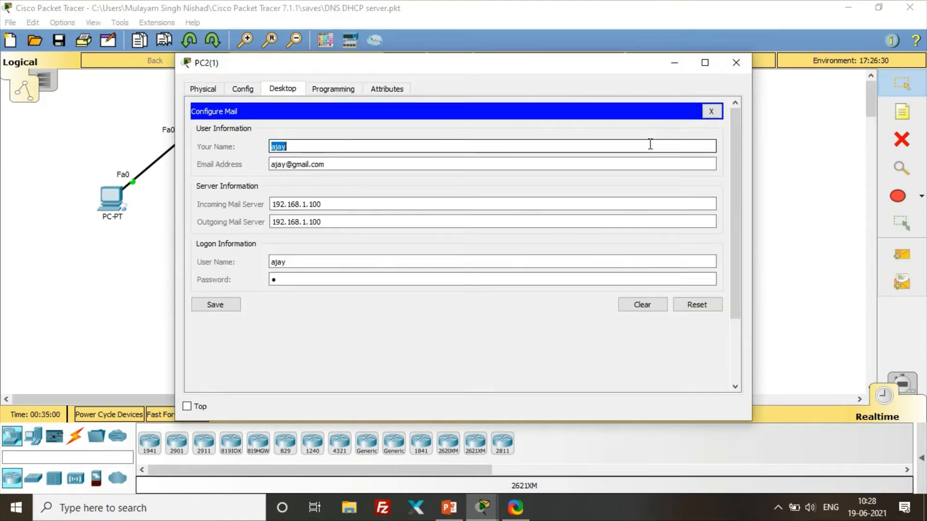
{"action": "left_click", "coordinate": [663, 308]}
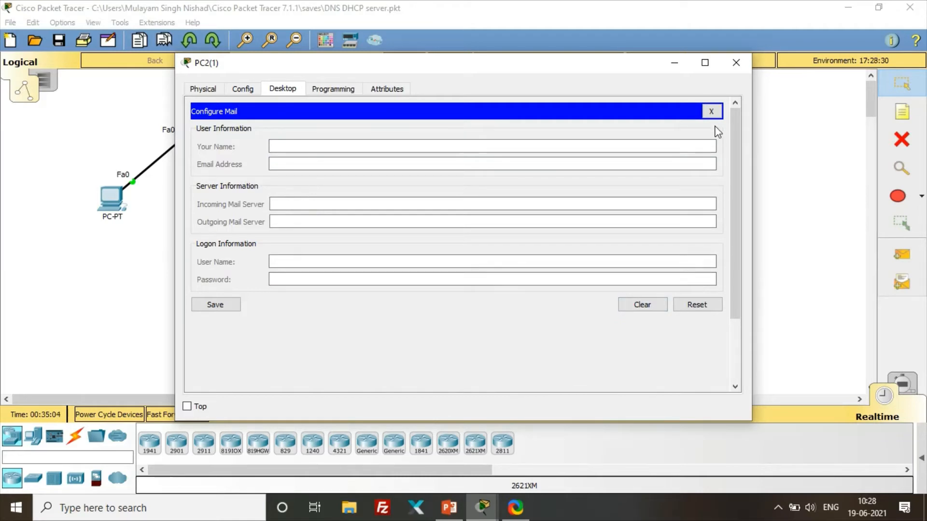
{"action": "left_click", "coordinate": [711, 112]}
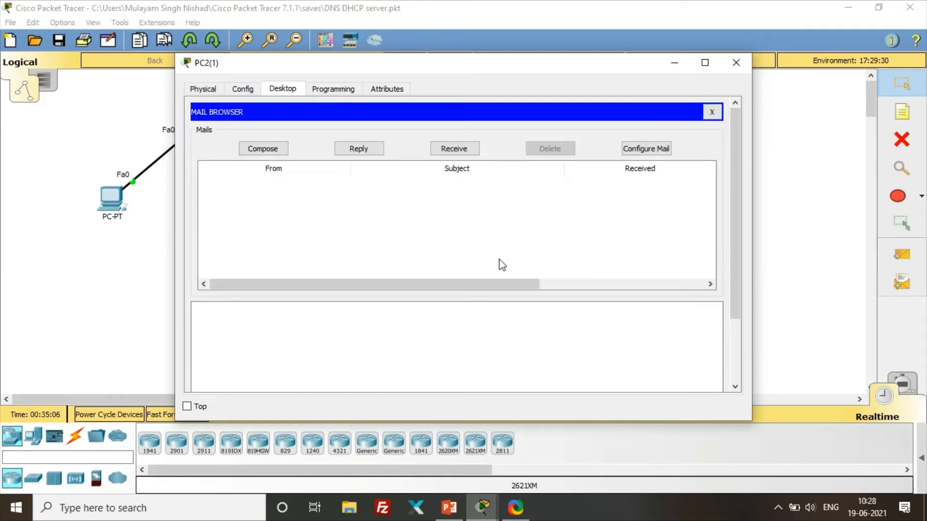
{"action": "left_click", "coordinate": [734, 61]}
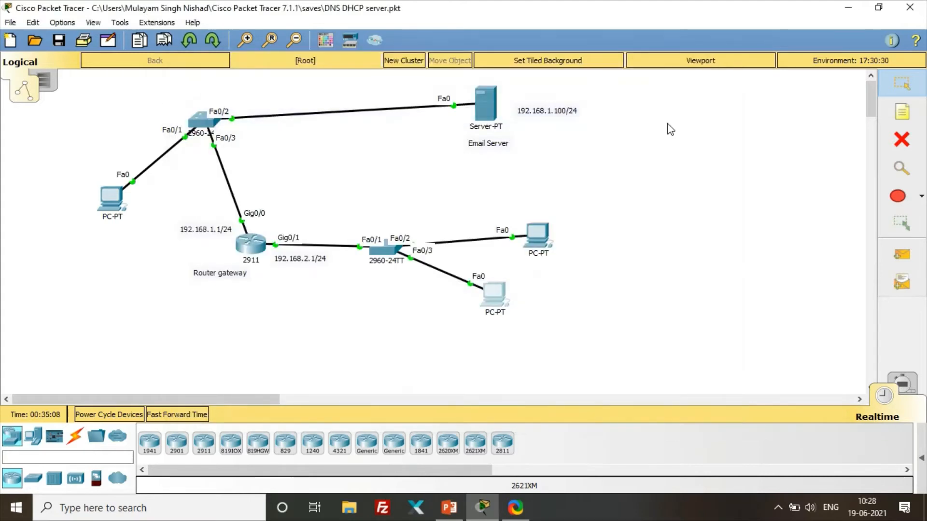
- Clear the left PC's pre-filled mail account settings and close its window
{"action": "left_click", "coordinate": [108, 202]}
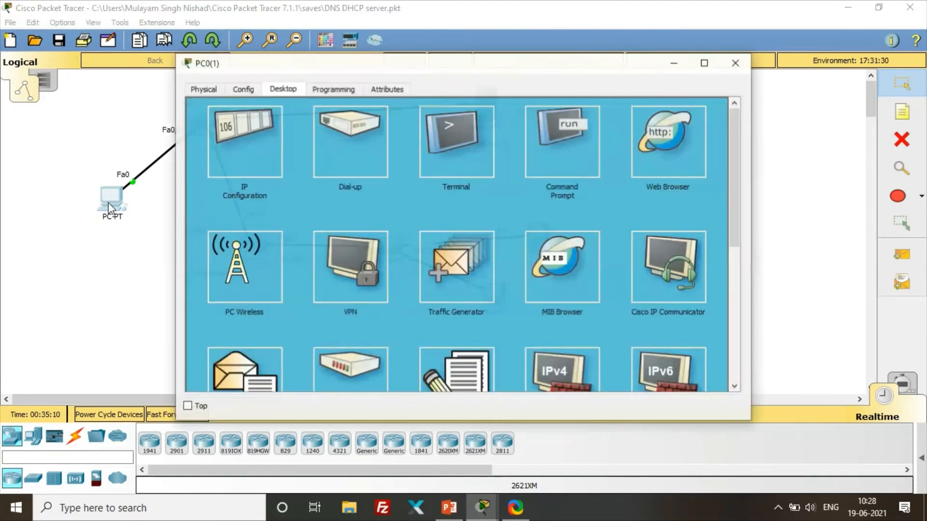
{"action": "left_click", "coordinate": [268, 383]}
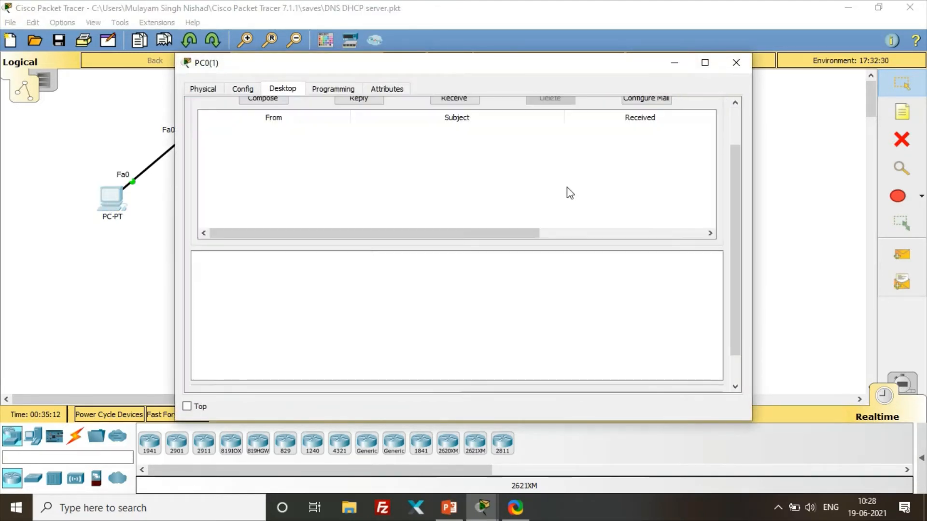
{"action": "left_click", "coordinate": [645, 149]}
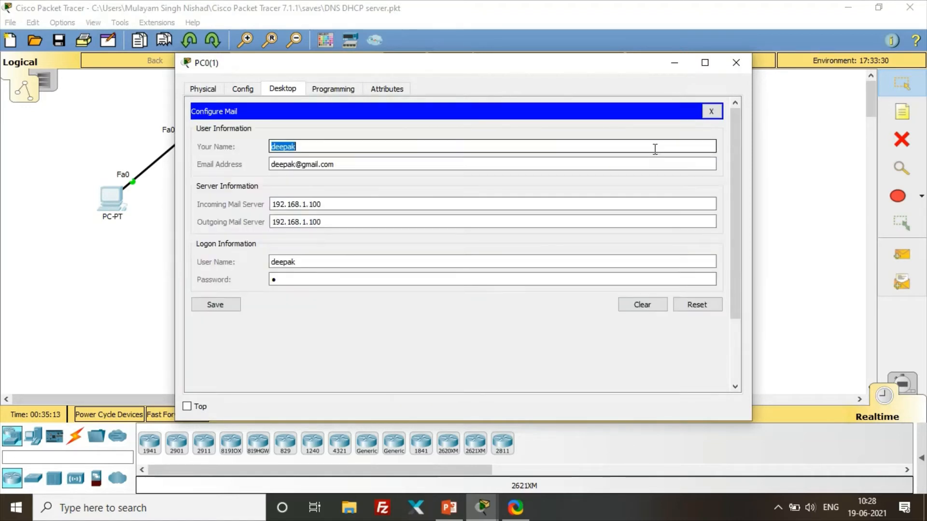
{"action": "left_click", "coordinate": [637, 306]}
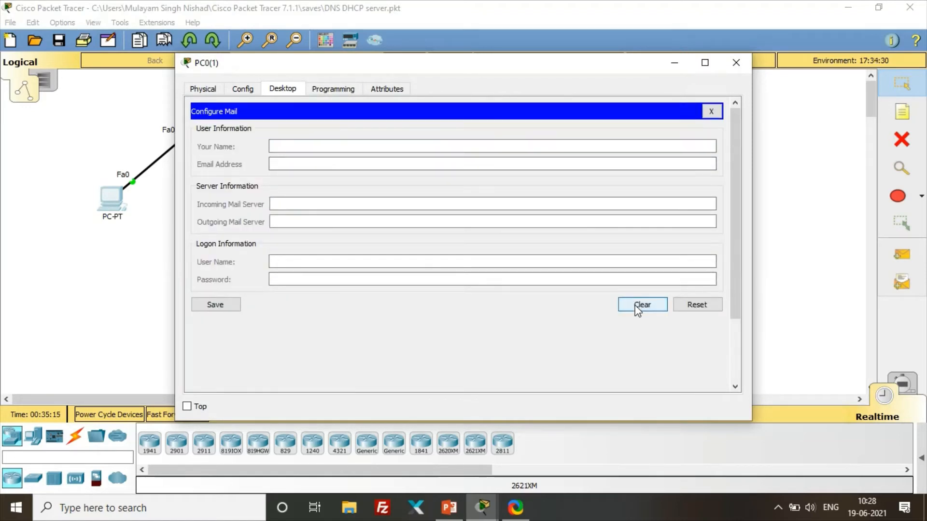
{"action": "left_click", "coordinate": [711, 112]}
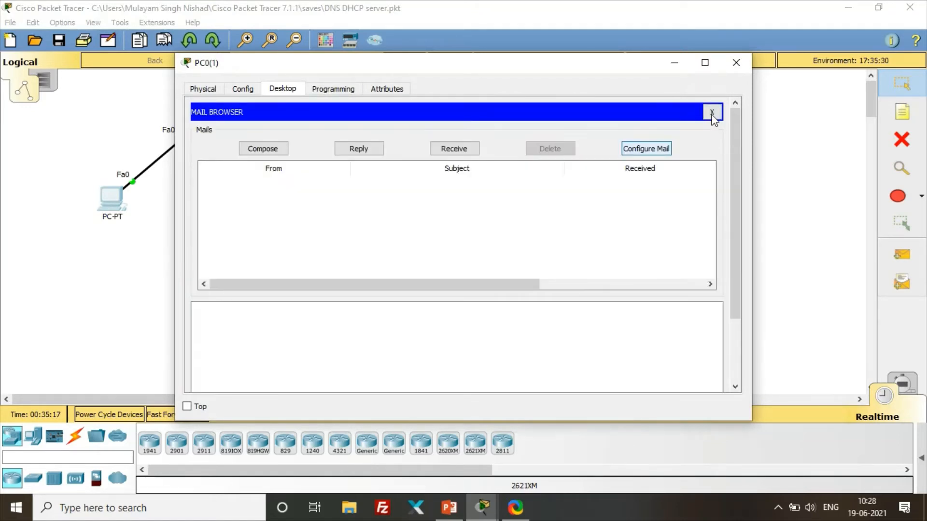
{"action": "left_click", "coordinate": [736, 62]}
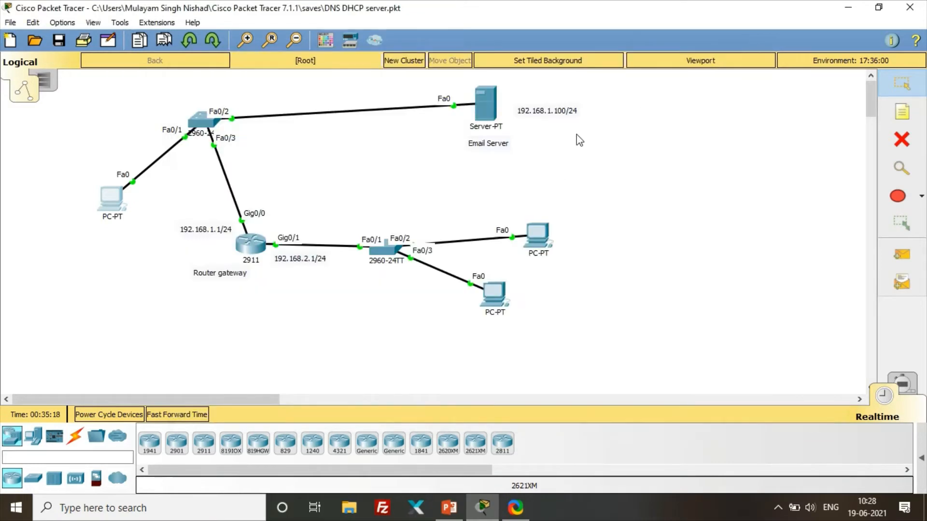
{"action": "left_click", "coordinate": [485, 106]}
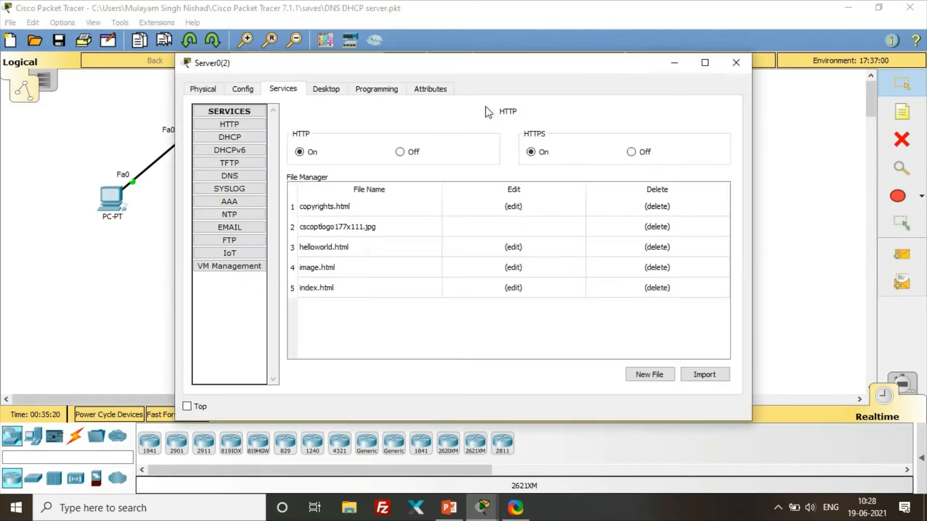
- Turn on SMTP and POP3 on the email server and change its domain from gmail.com to india.com
{"action": "left_click", "coordinate": [245, 229]}
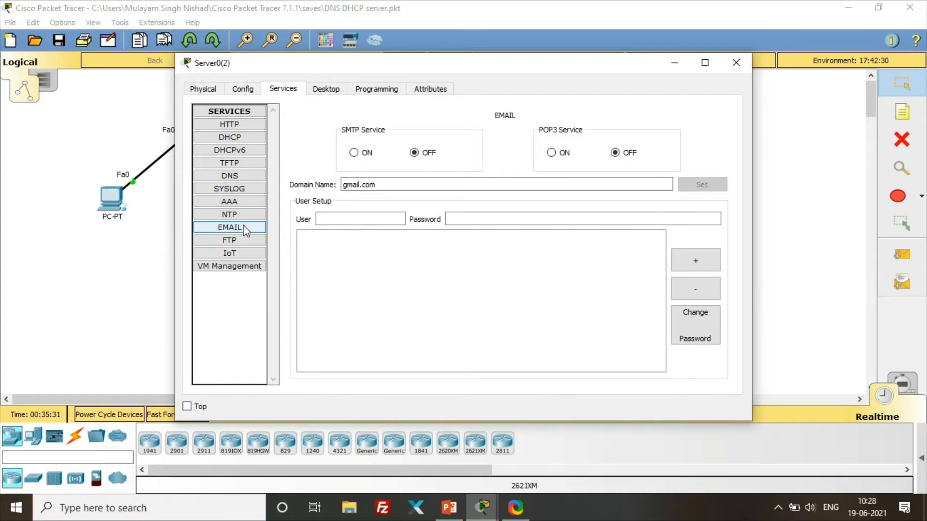
{"action": "left_click", "coordinate": [355, 153]}
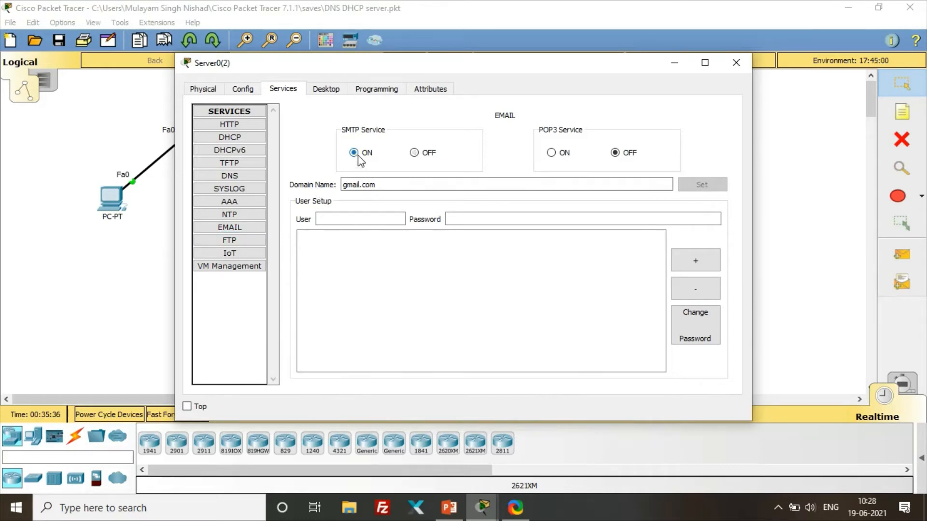
{"action": "left_click", "coordinate": [551, 153]}
{"action": "left_click_drag", "start_coordinate": [395, 183], "coordinate": [335, 184]}
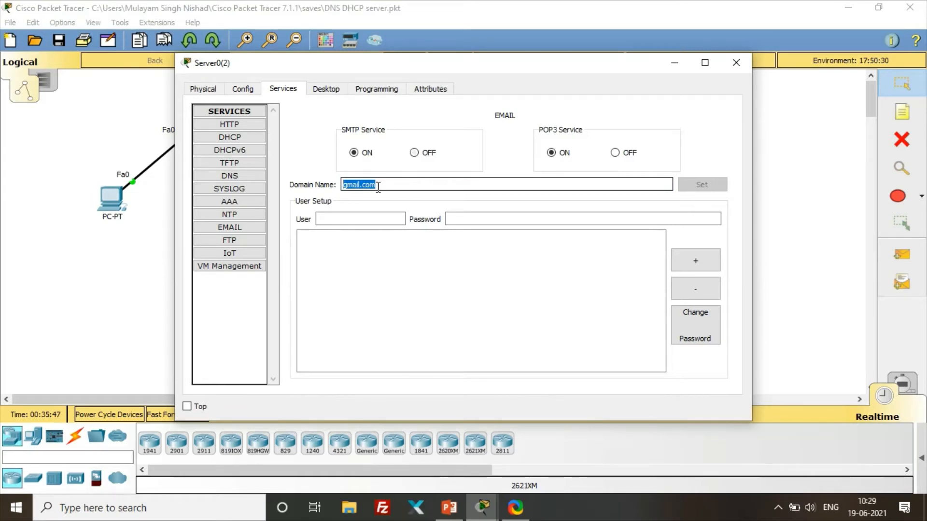
{"action": "key", "text": "BackSpace"}
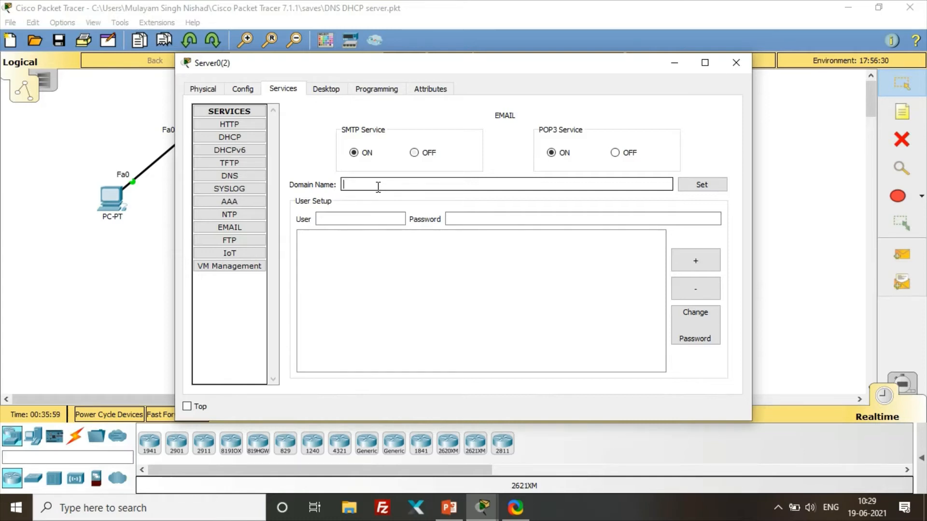
{"action": "type", "text": "india.com"}
{"action": "key", "text": "Tab"}
{"action": "key", "text": "Tab"}
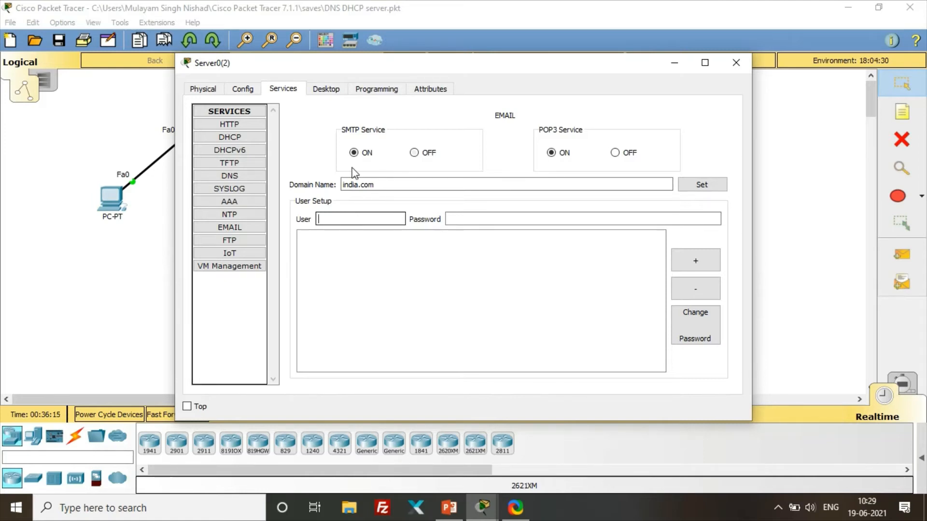
- Add the first two mail user accounts on the server, each with a password
{"action": "left_click_drag", "start_coordinate": [372, 66], "coordinate": [271, 418]}
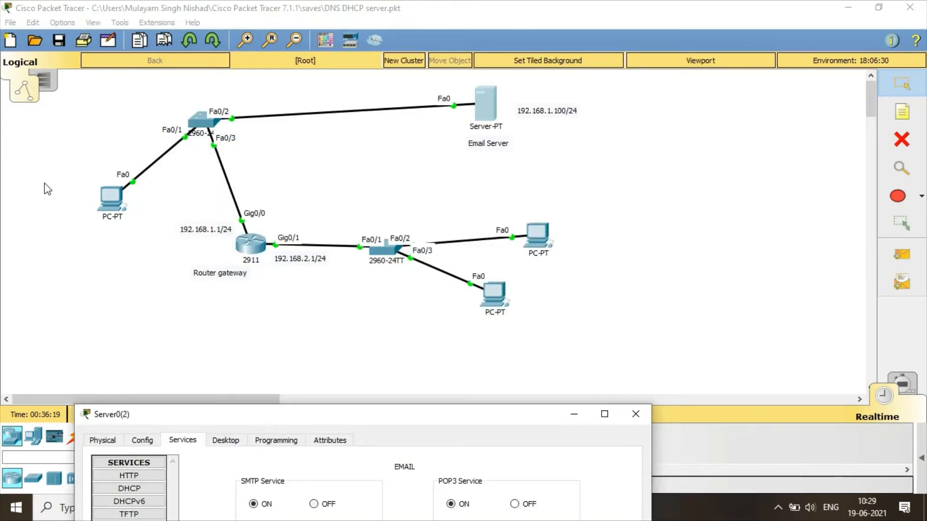
{"action": "left_click_drag", "start_coordinate": [381, 427], "coordinate": [541, 154]}
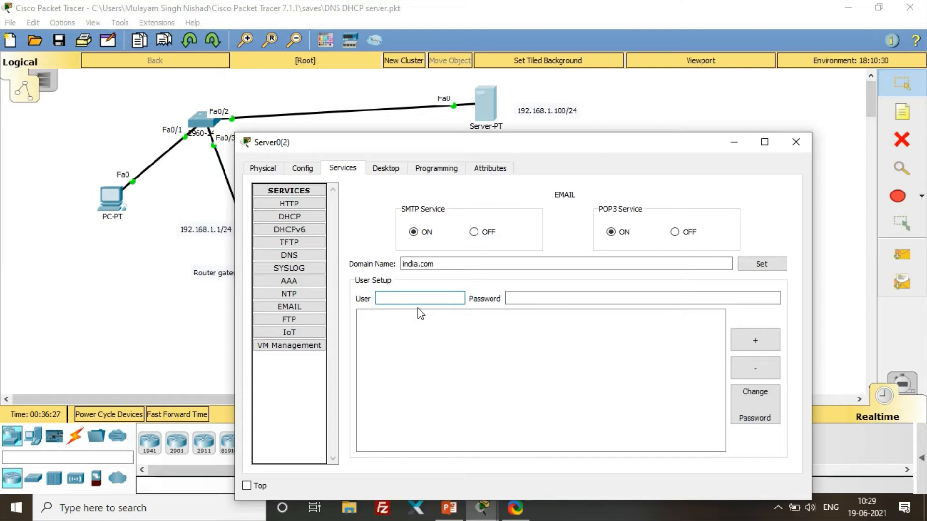
{"action": "type", "text": "salman"}
{"action": "key", "text": "Tab"}
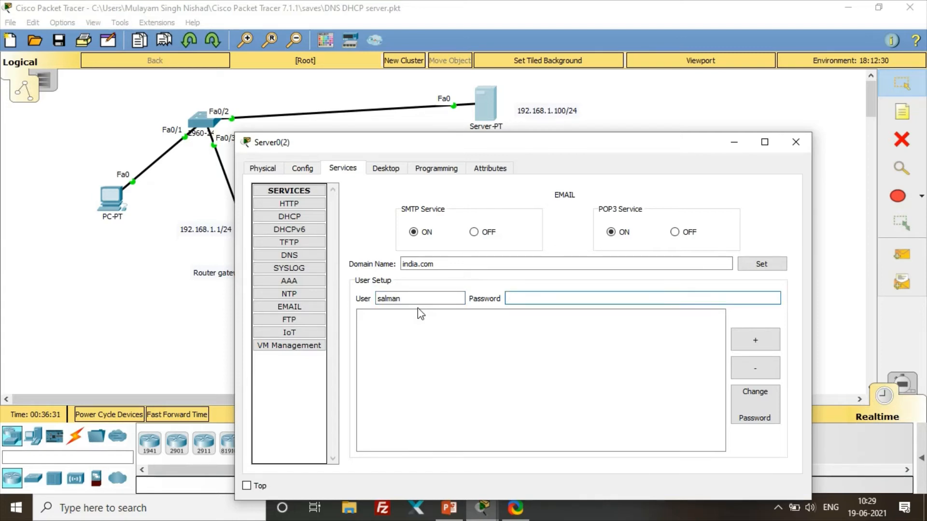
{"action": "type", "text": "s"}
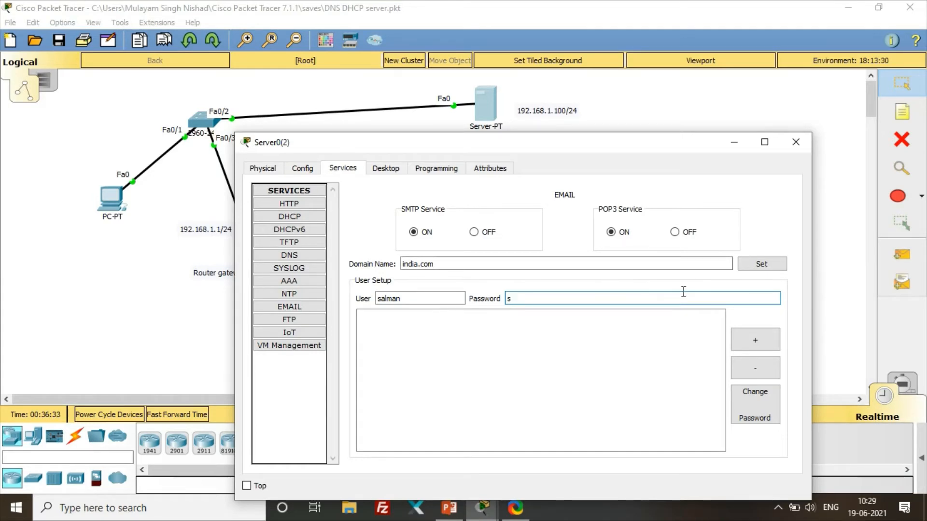
{"action": "left_click", "coordinate": [754, 340]}
{"action": "left_click", "coordinate": [447, 297]}
{"action": "type", "text": "r"}
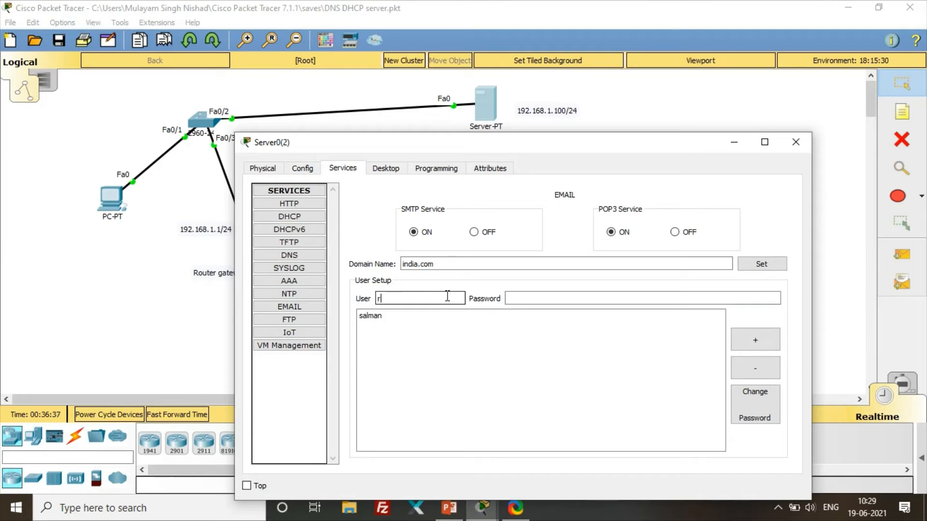
{"action": "type", "text": "ohit"}
{"action": "key", "text": "Tab"}
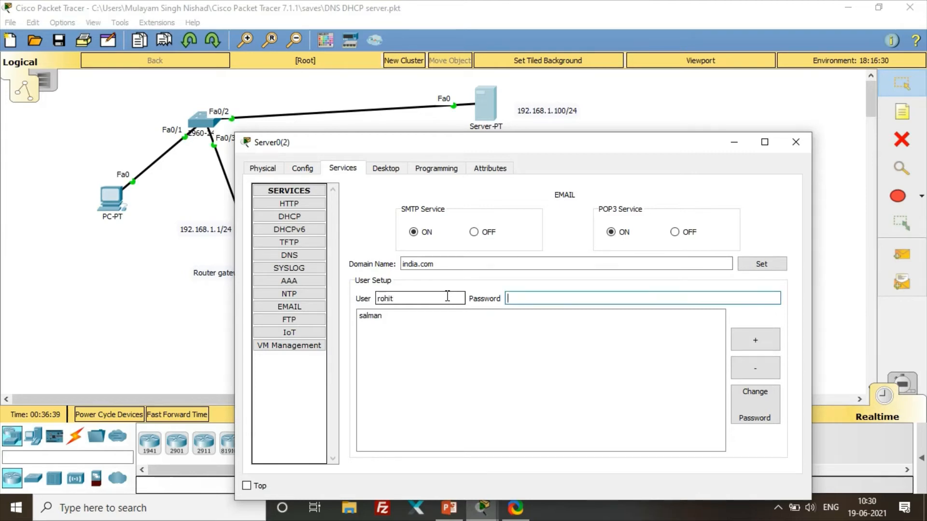
{"action": "type", "text": "r"}
{"action": "left_click", "coordinate": [746, 345]}
- Add the third and fourth mail user accounts with passwords, then close the Server window
{"action": "left_click", "coordinate": [439, 295]}
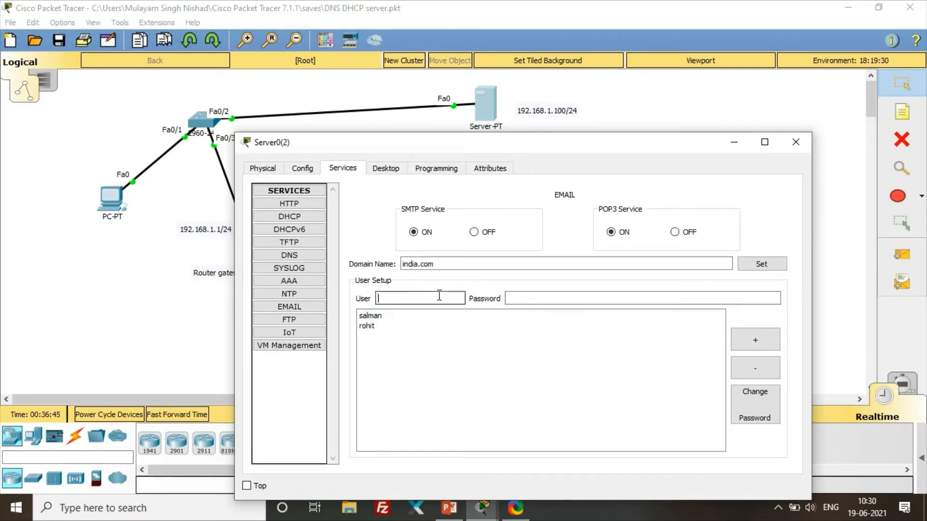
{"action": "key", "text": "BackSpace"}
{"action": "key", "text": "Tab"}
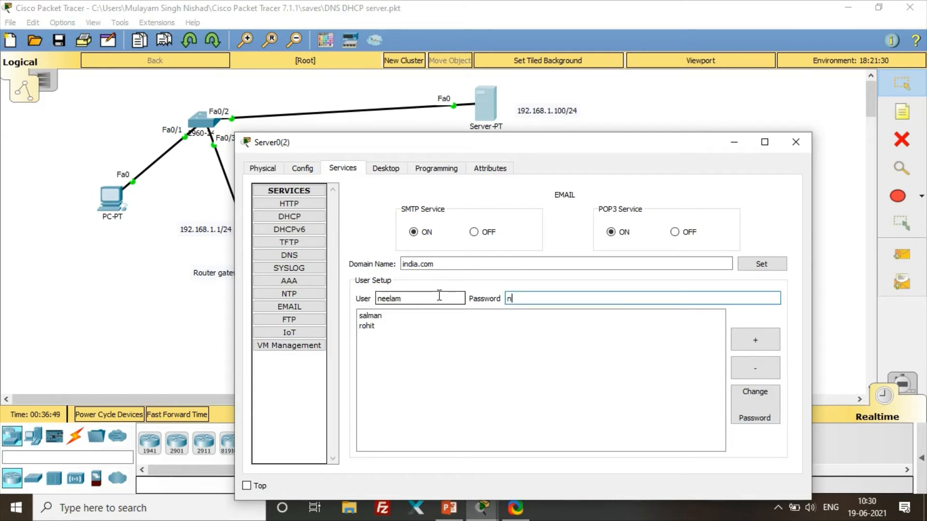
{"action": "left_click", "coordinate": [753, 341]}
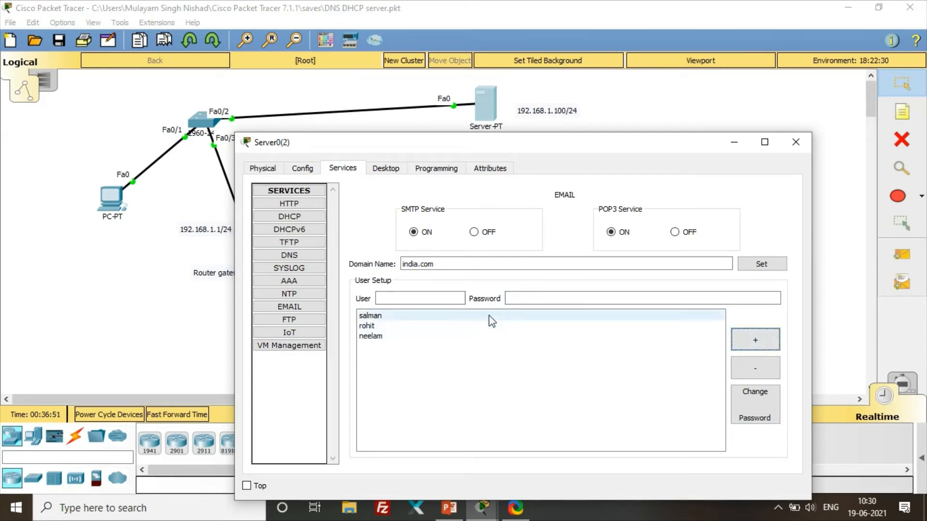
{"action": "left_click", "coordinate": [439, 299]}
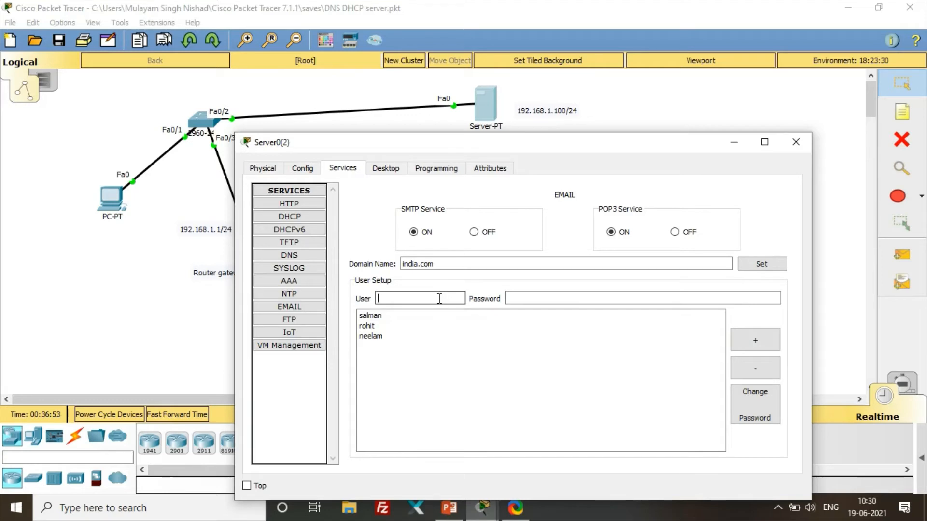
{"action": "type", "text": "dharmnedra"}
{"action": "key", "text": "Tab"}
{"action": "type", "text": "d"}
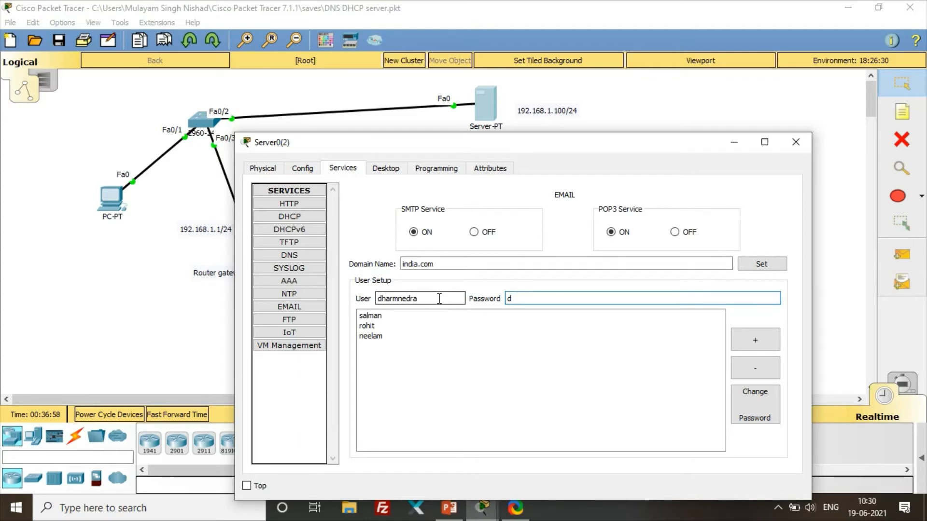
{"action": "left_click", "coordinate": [752, 337]}
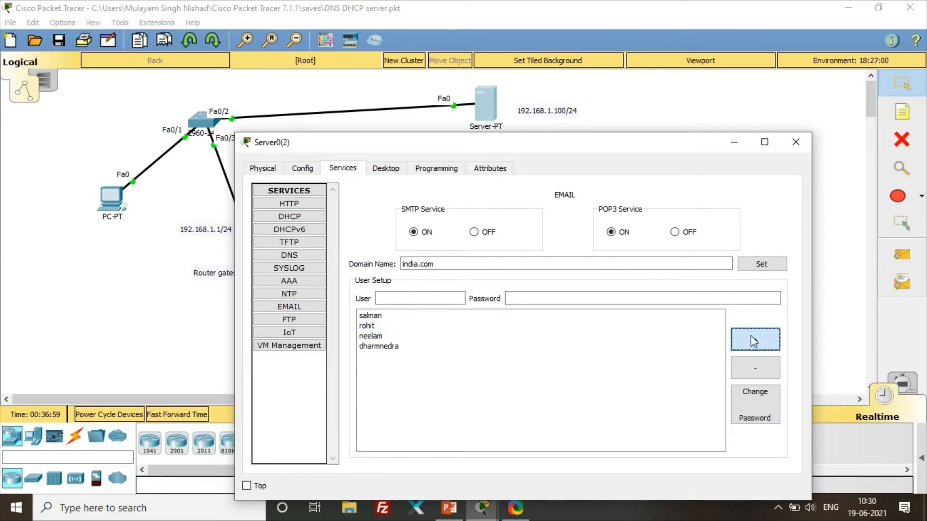
{"action": "left_click", "coordinate": [804, 141]}
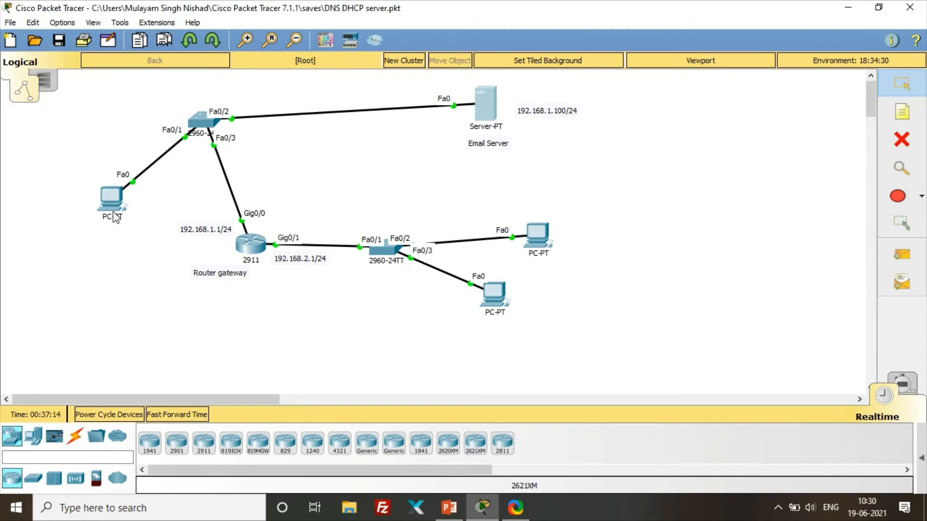
- Label the left, lower and right PCs with text notes naming each assigned mail user
{"action": "left_click", "coordinate": [902, 113]}
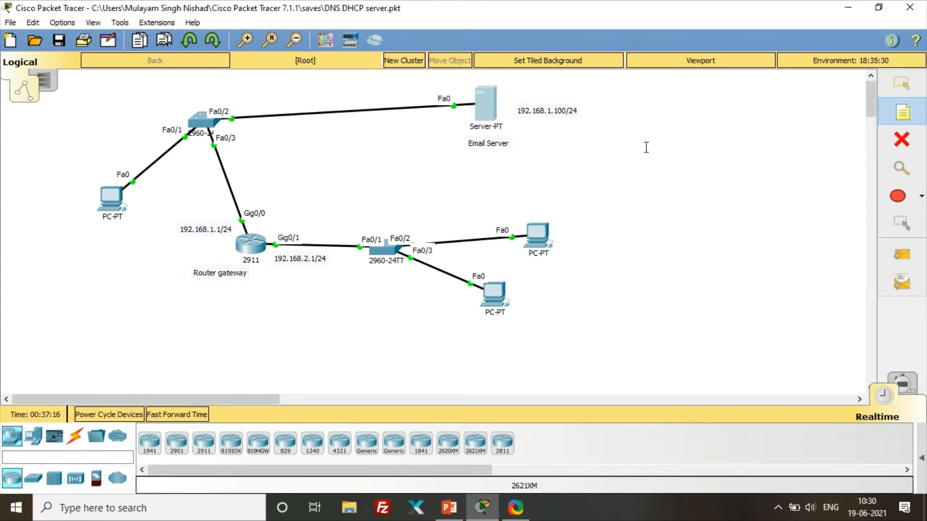
{"action": "left_click", "coordinate": [85, 236]}
{"action": "type", "text": "1"}
{"action": "type", "text": "eelam"}
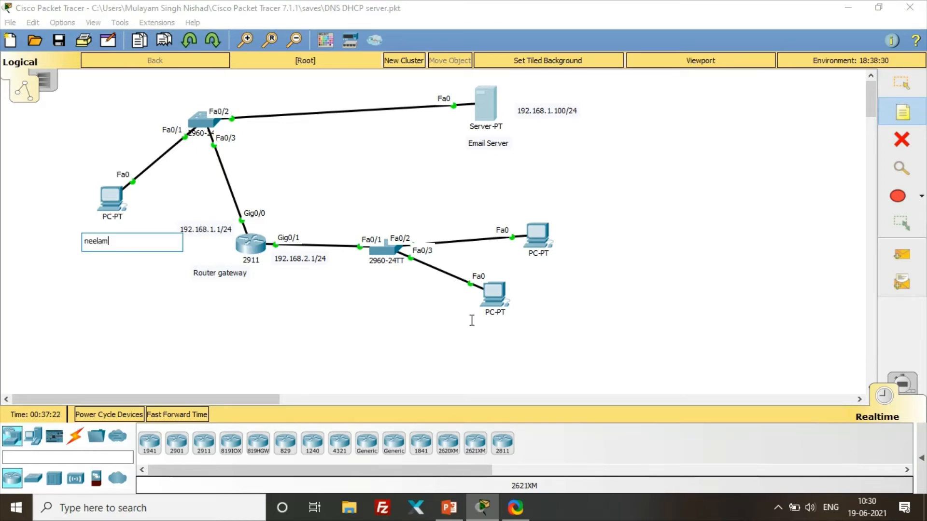
{"action": "left_click", "coordinate": [487, 330]}
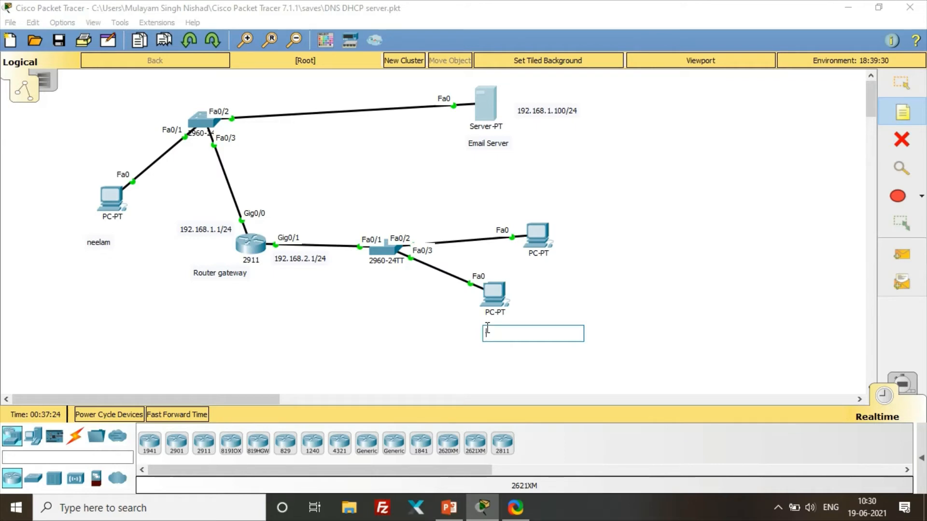
{"action": "type", "text": "salman"}
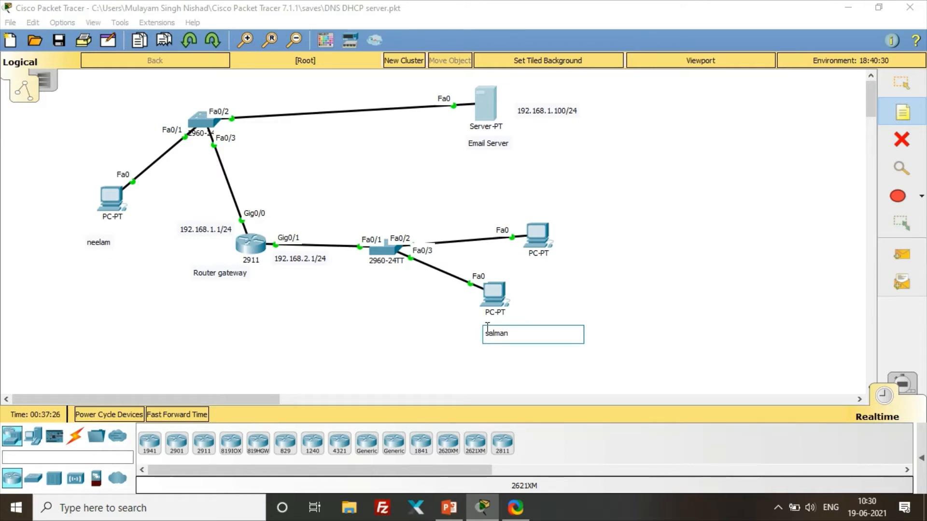
{"action": "left_click", "coordinate": [580, 239]}
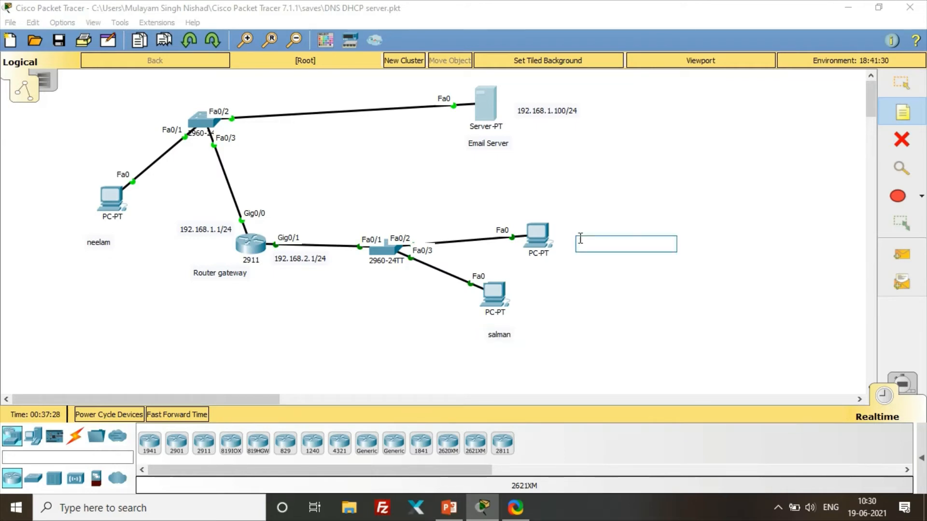
{"action": "type", "text": "dhar"}
{"action": "type", "text": "mvee"}
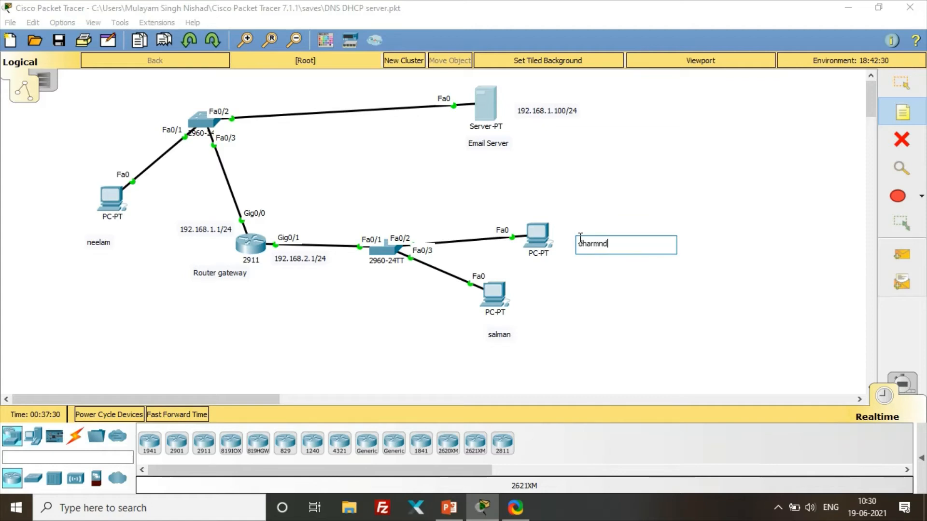
{"action": "key", "text": "BackSpace"}
{"action": "key", "text": "BackSpace"}
{"action": "key", "text": "BackSpace"}
{"action": "type", "text": "endra"}
{"action": "left_click", "coordinate": [581, 294]}
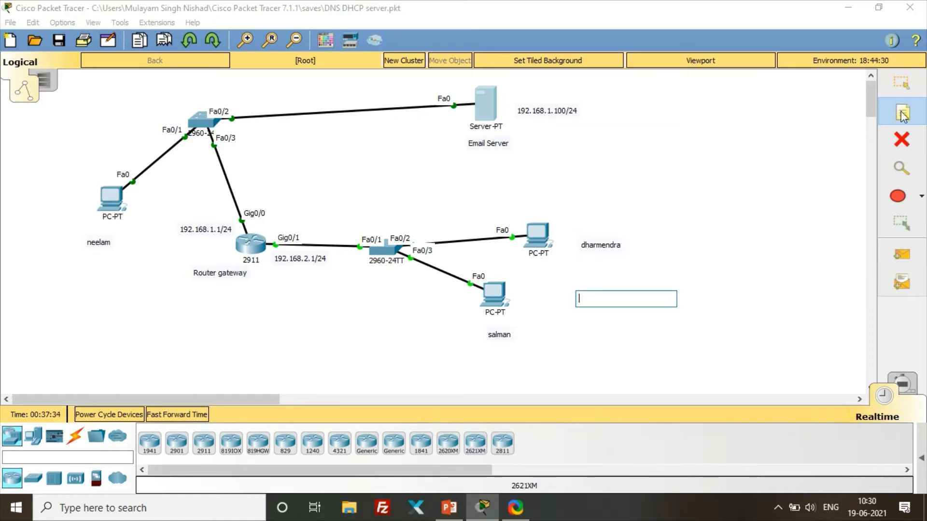
{"action": "left_click", "coordinate": [908, 82]}
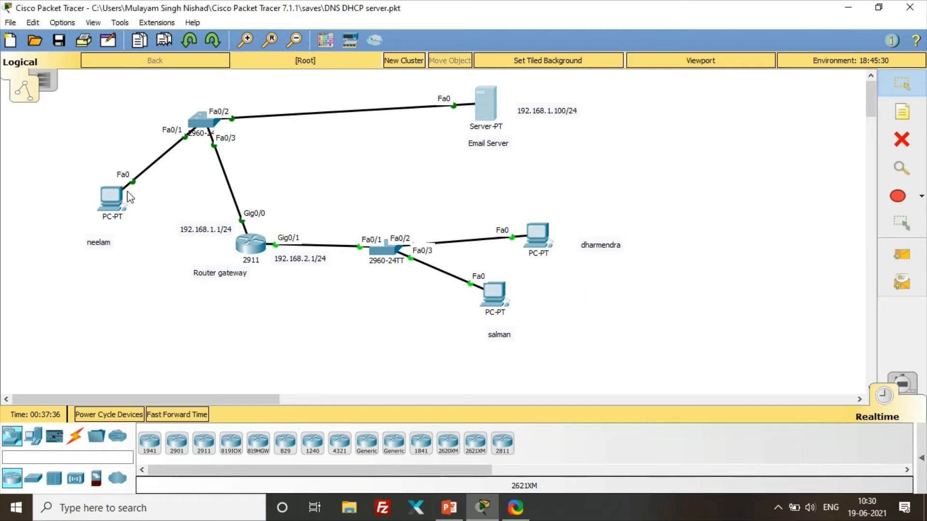
- On the left PC, clear the old mail settings and enter the user's name and india.com address
{"action": "left_click", "coordinate": [111, 198]}
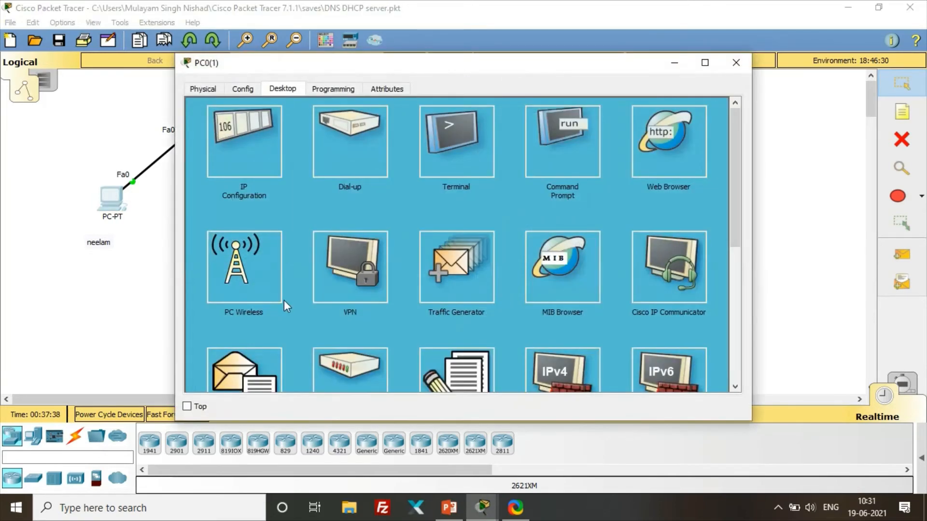
{"action": "scroll", "coordinate": [284, 300], "scroll_direction": "down", "scroll_amount": 3}
{"action": "left_click", "coordinate": [252, 298]}
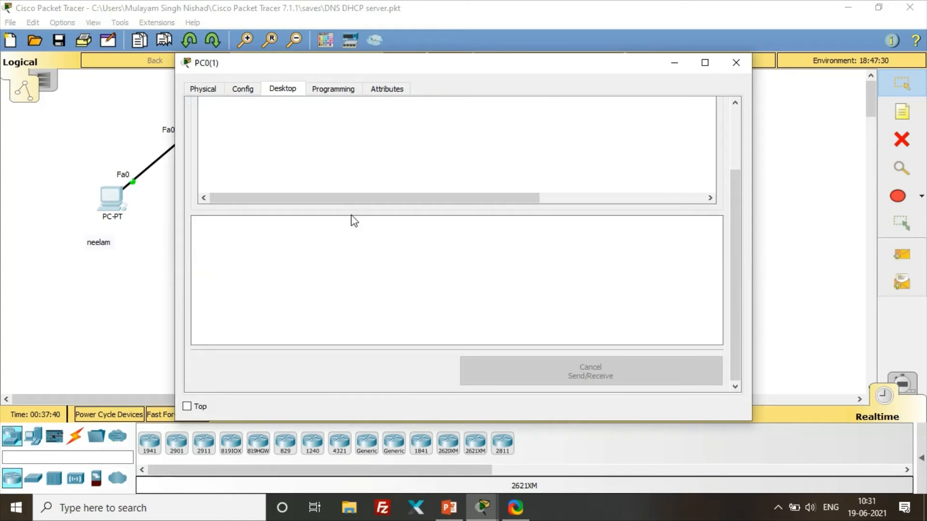
{"action": "left_click", "coordinate": [645, 147]}
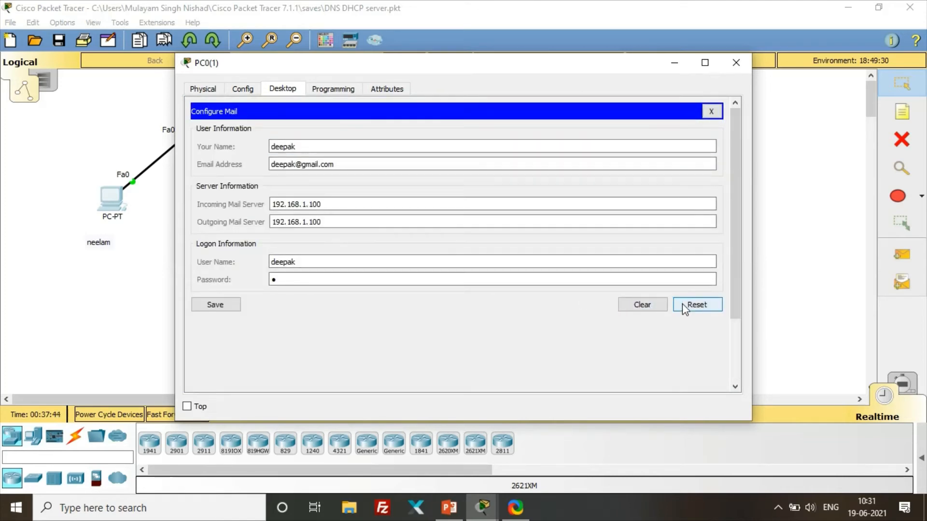
{"action": "left_click", "coordinate": [651, 307]}
{"action": "left_click", "coordinate": [305, 146]}
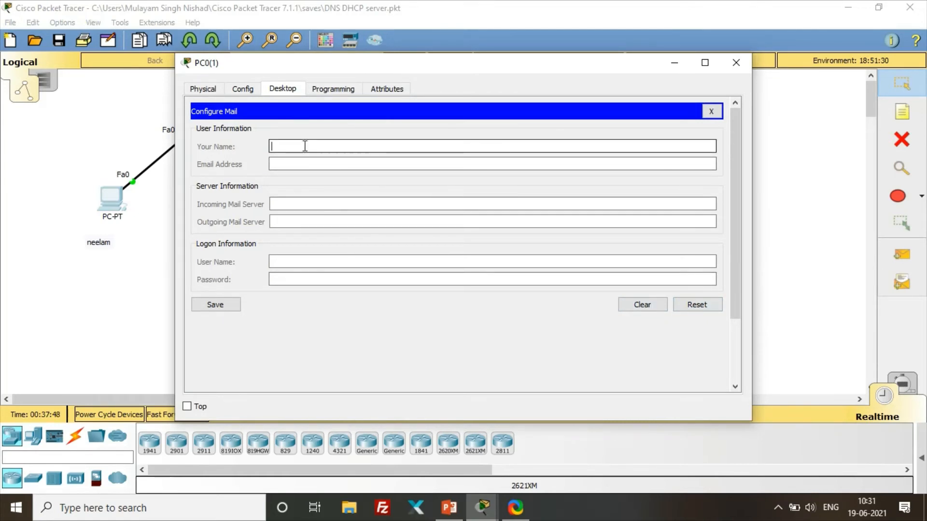
{"action": "type", "text": "neelam"}
{"action": "key", "text": "Tab"}
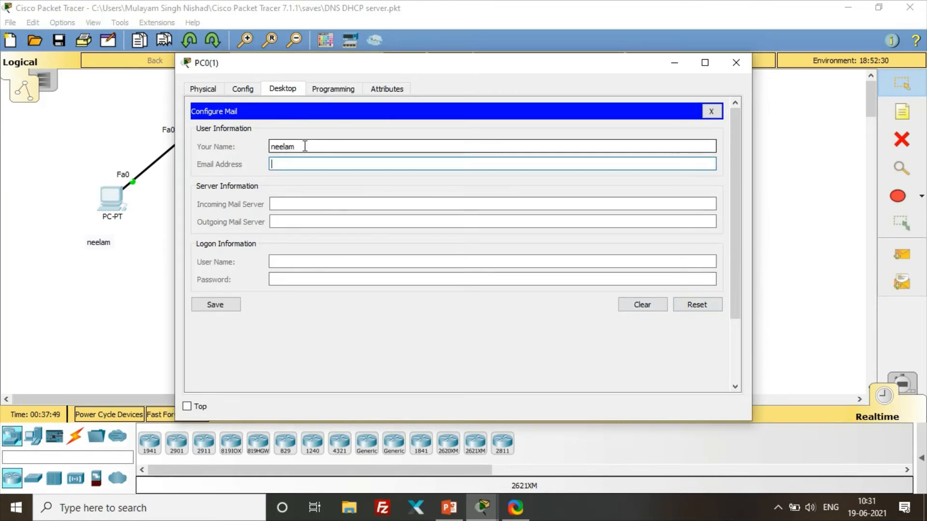
{"action": "key", "text": "Tab"}
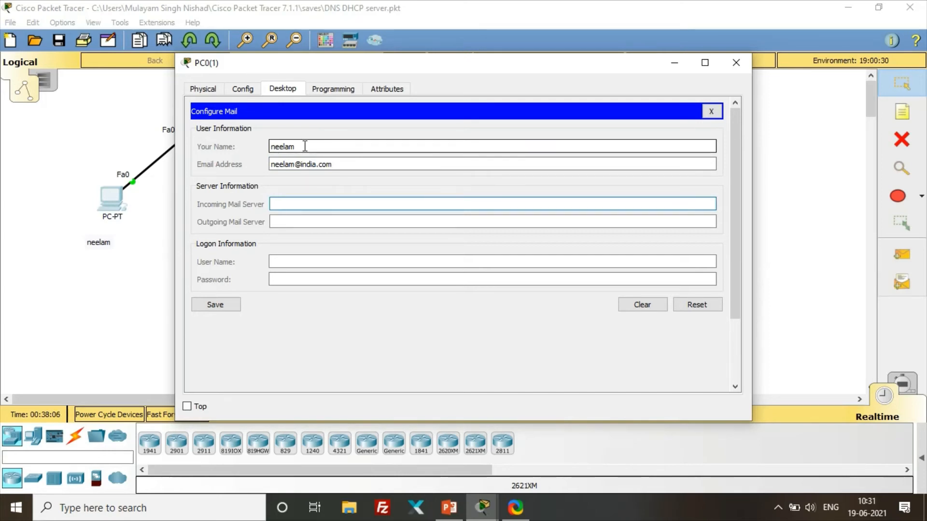
- Set 192.168.1.100 as incoming and outgoing server, add logon user name and password, and save
{"action": "left_click_drag", "start_coordinate": [430, 68], "coordinate": [418, 138]}
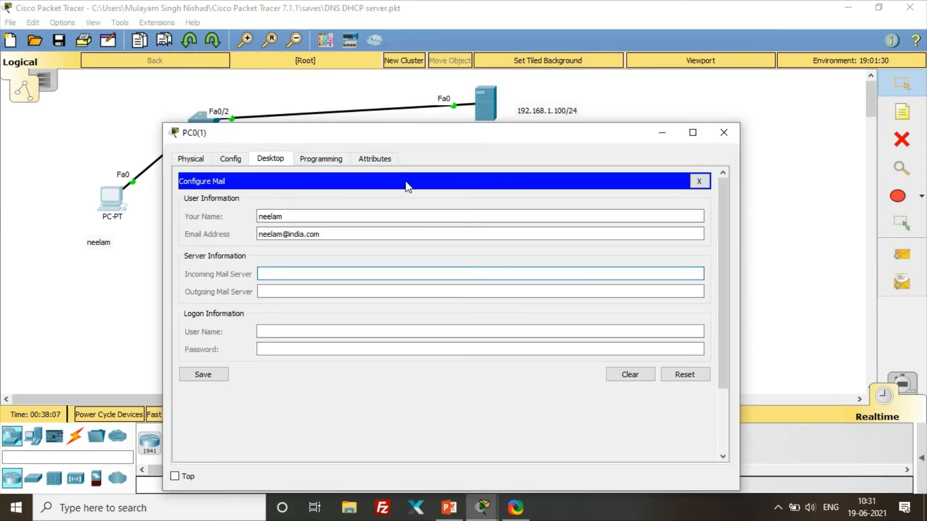
{"action": "left_click_drag", "start_coordinate": [406, 182], "coordinate": [379, 266]}
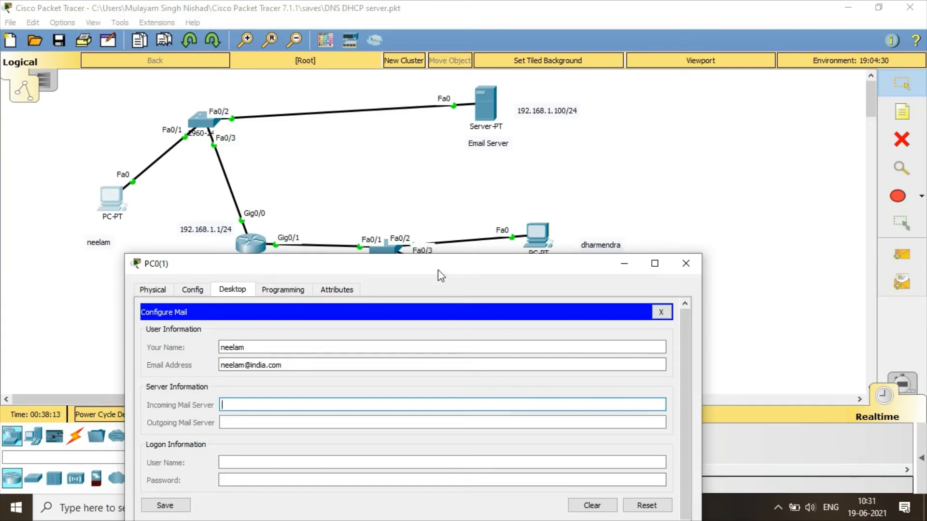
{"action": "left_click_drag", "start_coordinate": [438, 271], "coordinate": [427, 131]}
{"action": "type", "text": "192.168.1.100"}
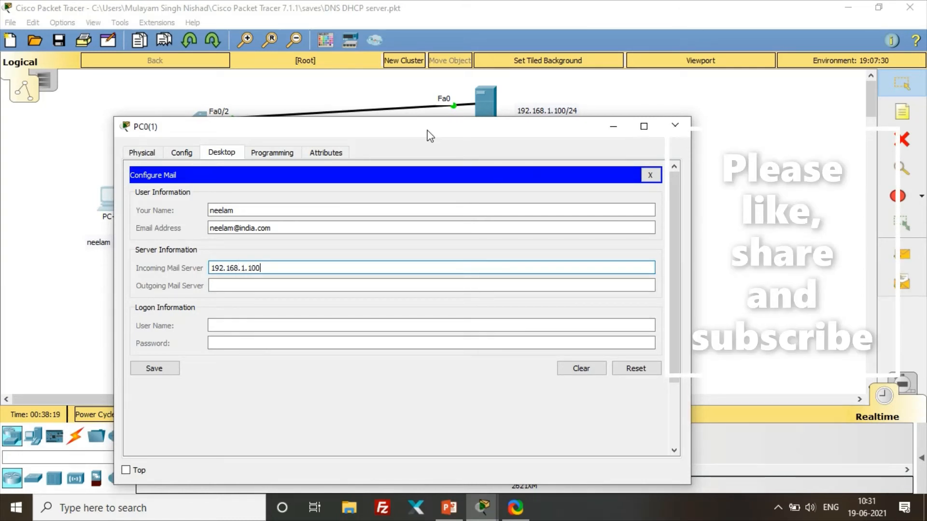
{"action": "key", "text": "Tab"}
{"action": "type", "text": "192.168.1.100"}
{"action": "key", "text": "Tab"}
{"action": "type", "text": "neelam"}
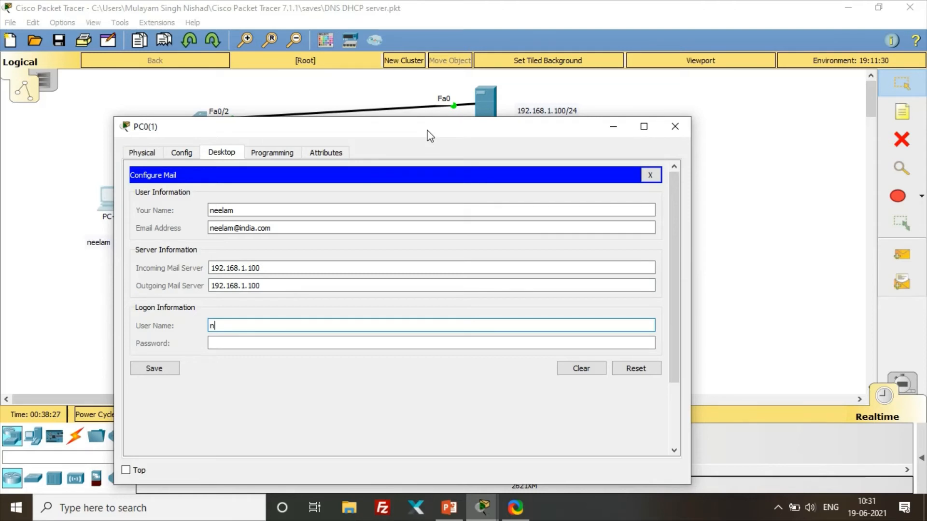
{"action": "key", "text": "Tab"}
{"action": "type", "text": "n"}
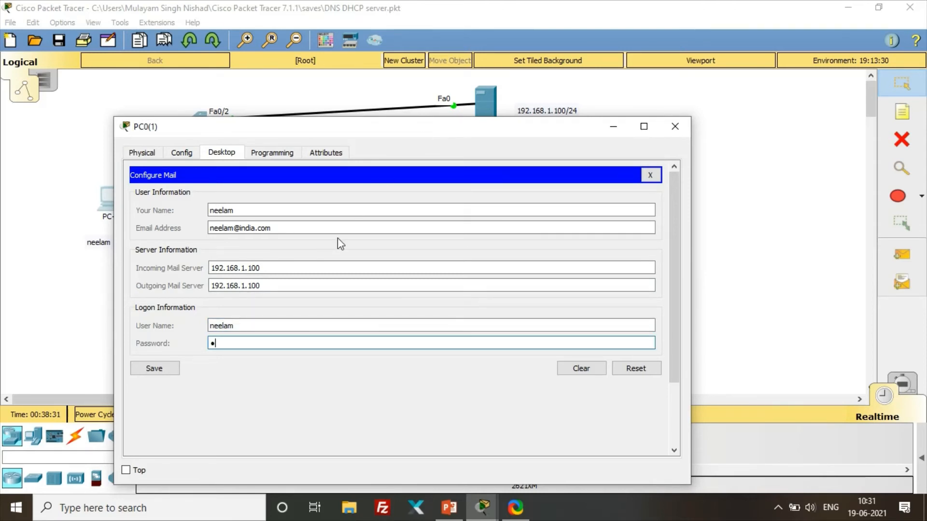
{"action": "left_click", "coordinate": [167, 369]}
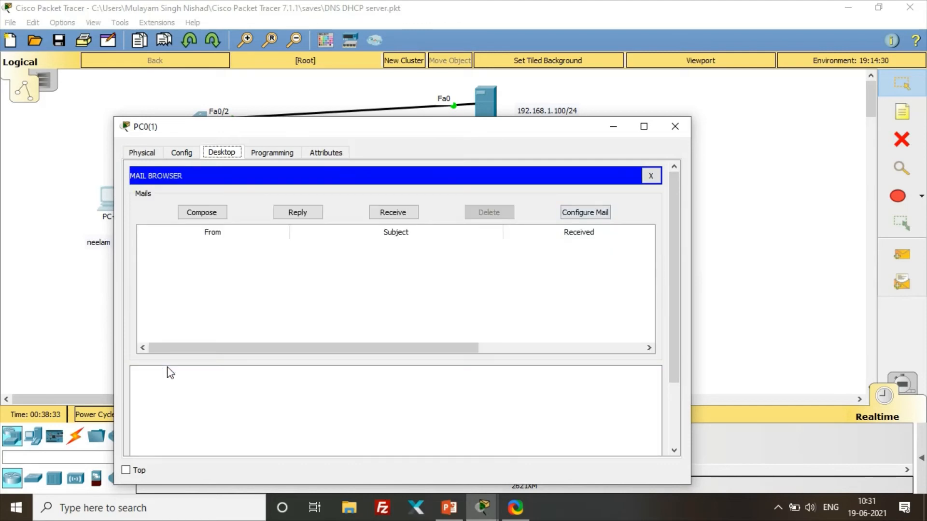
{"action": "left_click", "coordinate": [674, 126]}
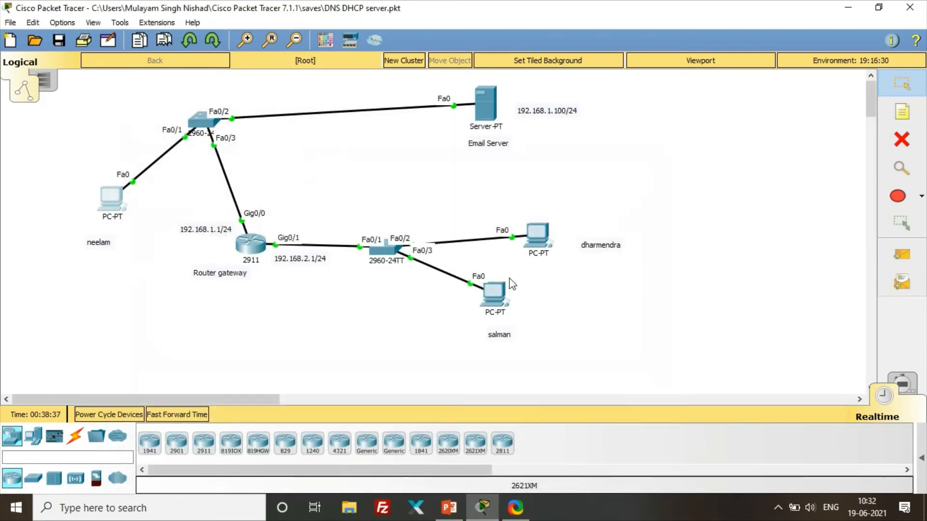
- On the upper-right PC's mail client, enter the user's name and india.com e-mail address
{"action": "left_click", "coordinate": [543, 239]}
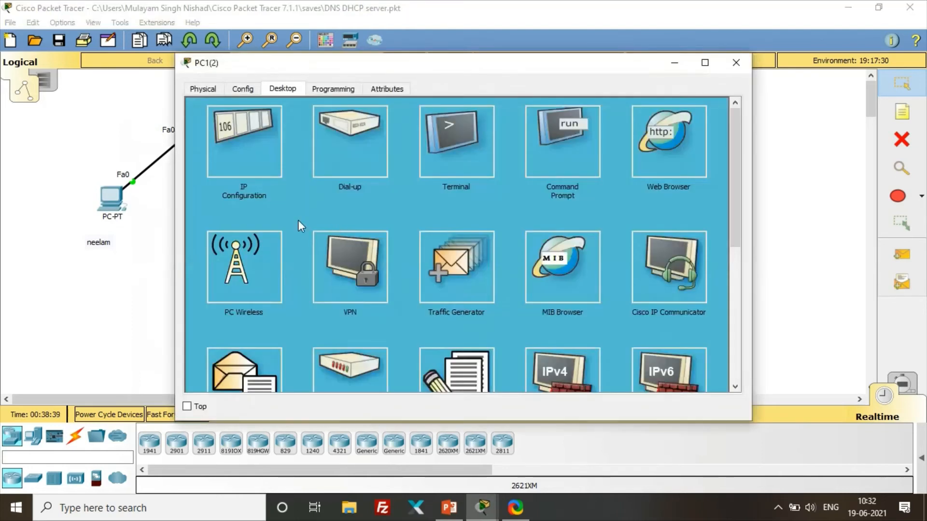
{"action": "left_click", "coordinate": [261, 361]}
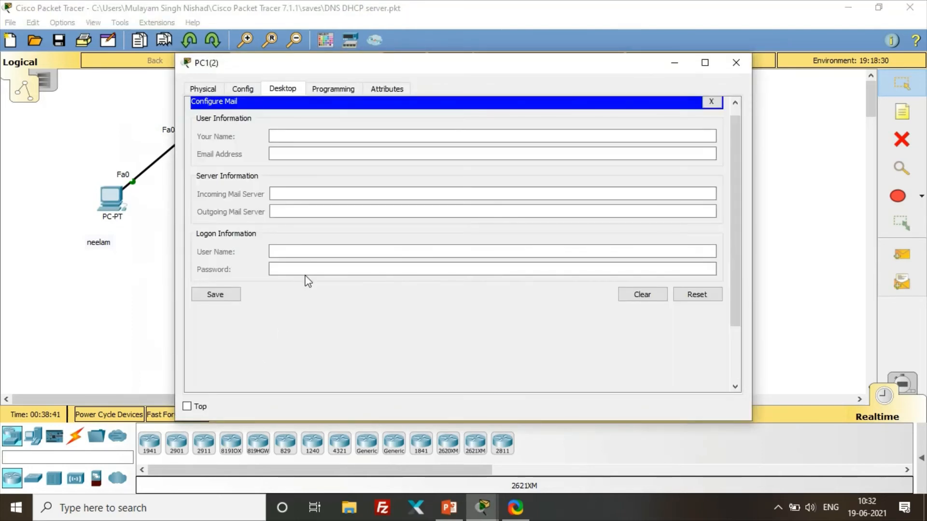
{"action": "left_click", "coordinate": [275, 137]}
{"action": "type", "text": "dharmdn"}
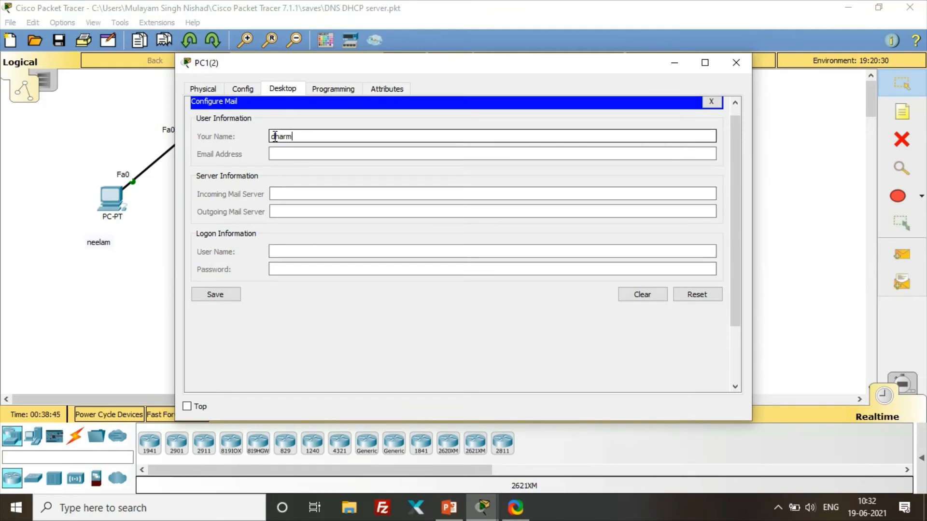
{"action": "key", "text": "BackSpace"}
{"action": "key", "text": "BackSpace"}
{"action": "type", "text": "endra"}
{"action": "key", "text": "Tab"}
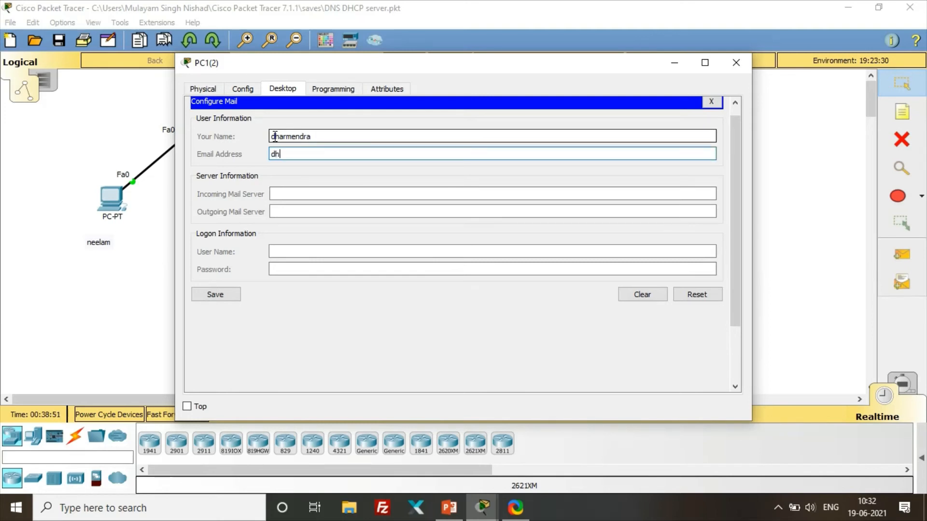
- Set 192.168.1.100 as both mail servers, add logon user name and password, and save
{"action": "key", "text": "Tab"}
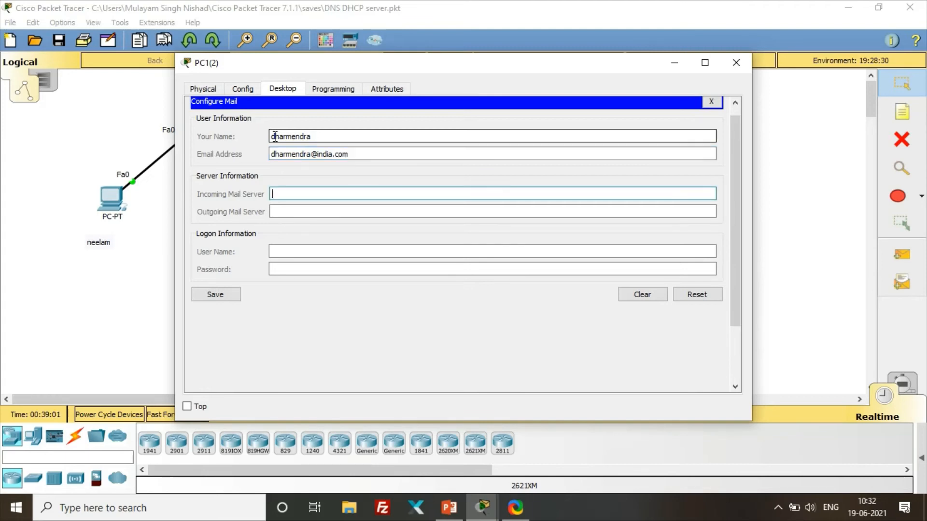
{"action": "type", "text": "192.168.1.100"}
{"action": "key", "text": "Tab"}
{"action": "type", "text": "192."}
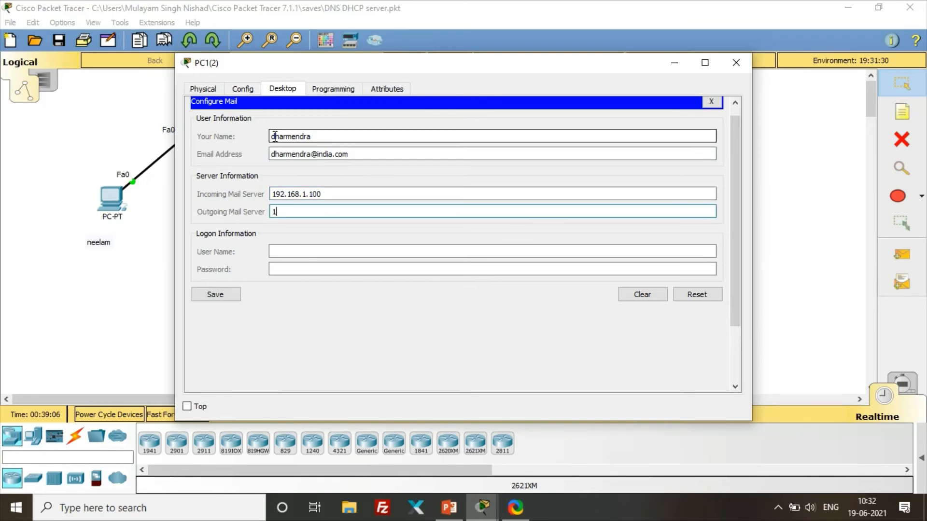
{"action": "type", "text": "168.1.100"}
{"action": "key", "text": "Tab"}
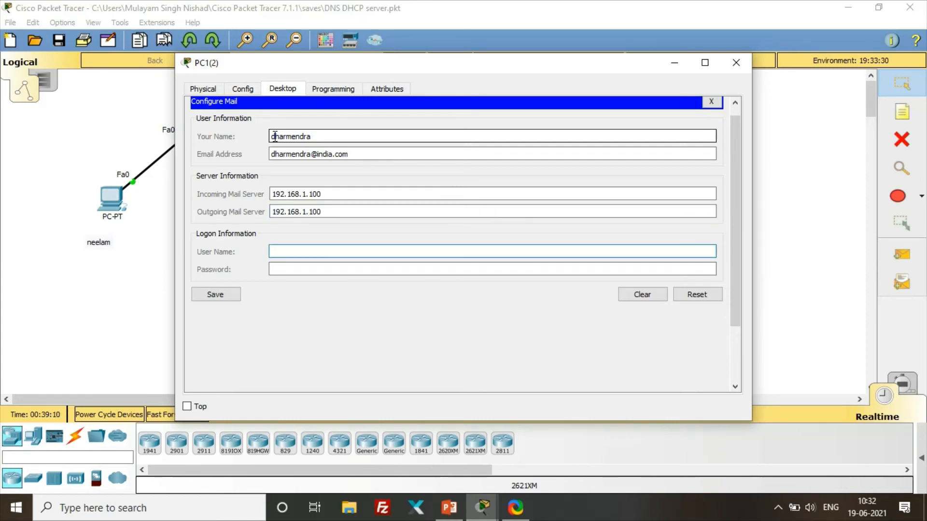
{"action": "type", "text": "dharmendra"}
{"action": "key", "text": "Tab"}
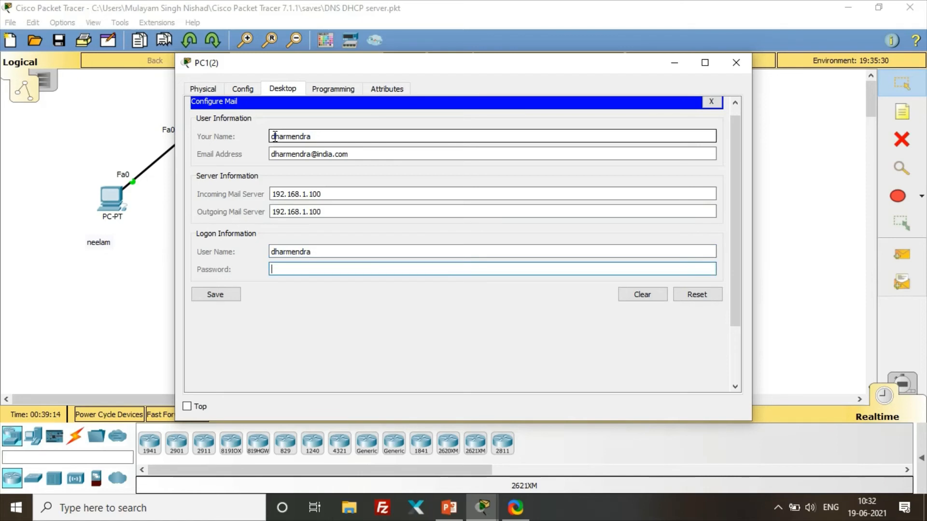
{"action": "type", "text": "12"}
{"action": "left_click", "coordinate": [221, 295]}
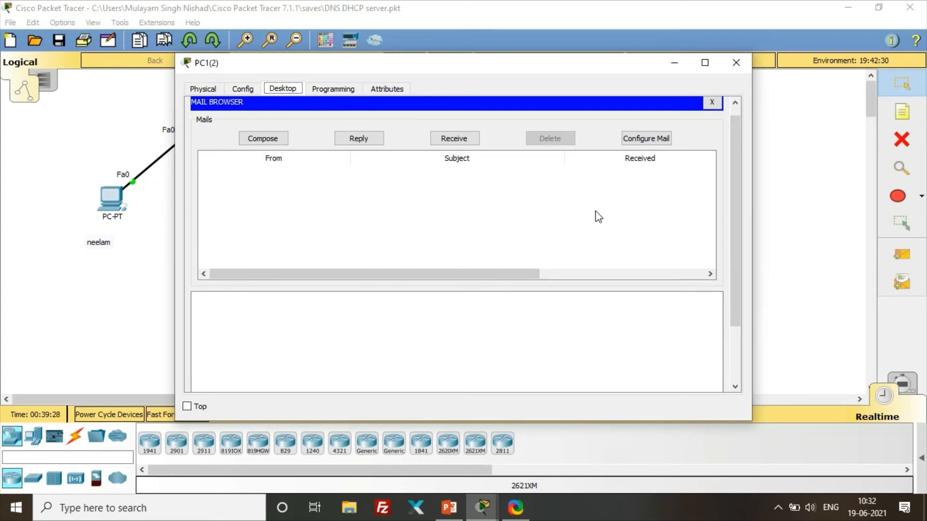
- Start a new mail to the left PC's india.com user with subject 'Greeting'
{"action": "left_click", "coordinate": [274, 137]}
{"action": "left_click", "coordinate": [327, 123]}
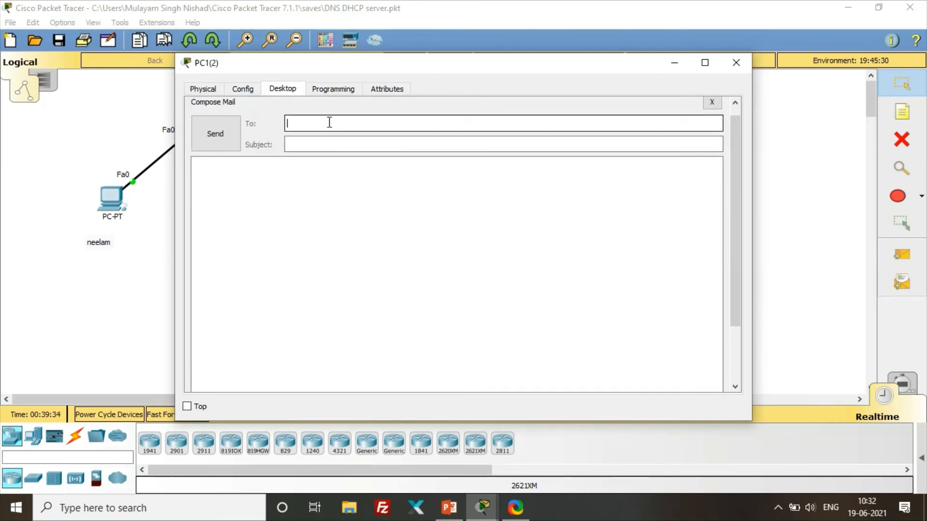
{"action": "key", "text": "Tab"}
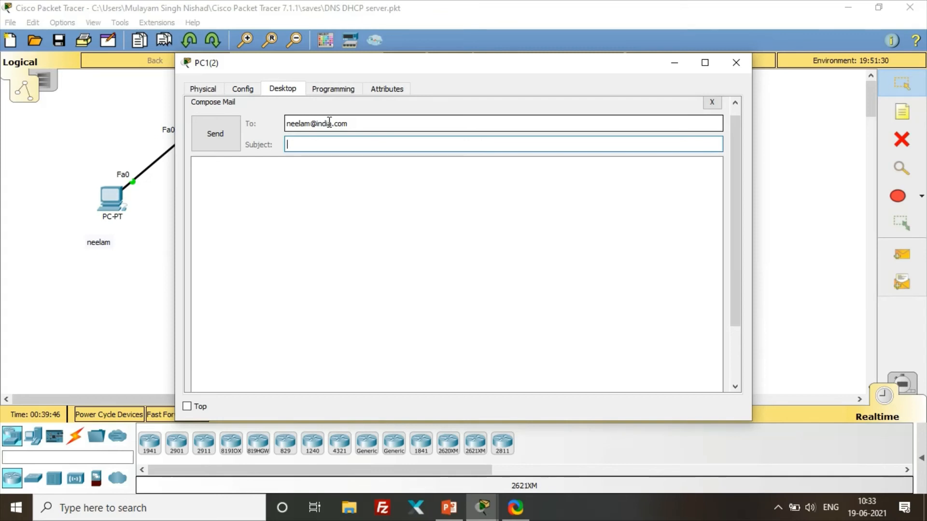
{"action": "type", "text": "Gree"}
{"action": "type", "text": "n"}
{"action": "key", "text": "BackSpace"}
{"action": "type", "text": "ting"}
- Write a body asking 'How are you?', sign off 'Thanks and regards,' with the sender's name, and send
{"action": "key", "text": "Tab"}
{"action": "type", "text": "Hi Nde"}
{"action": "key", "text": "BackSpace"}
{"action": "key", "text": "BackSpace"}
{"action": "type", "text": "eelam,  "}
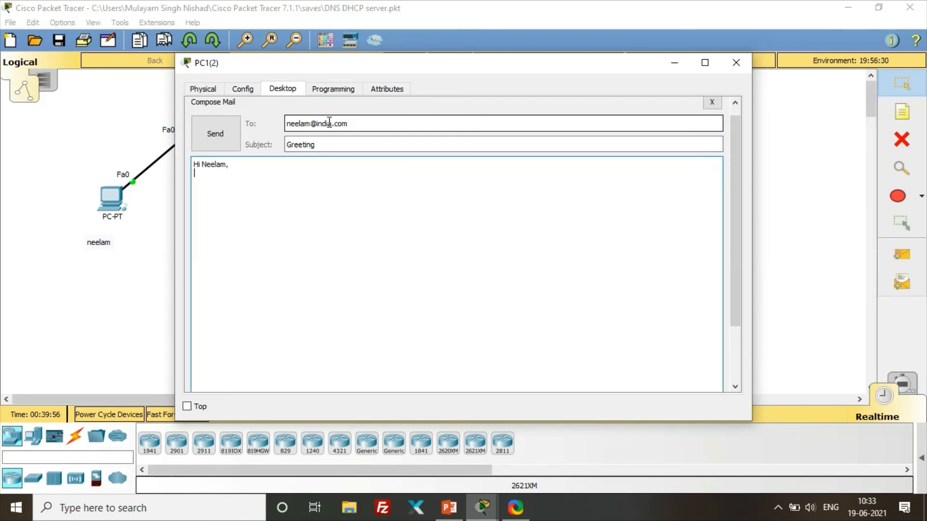
{"action": "type", "text": "How are y"}
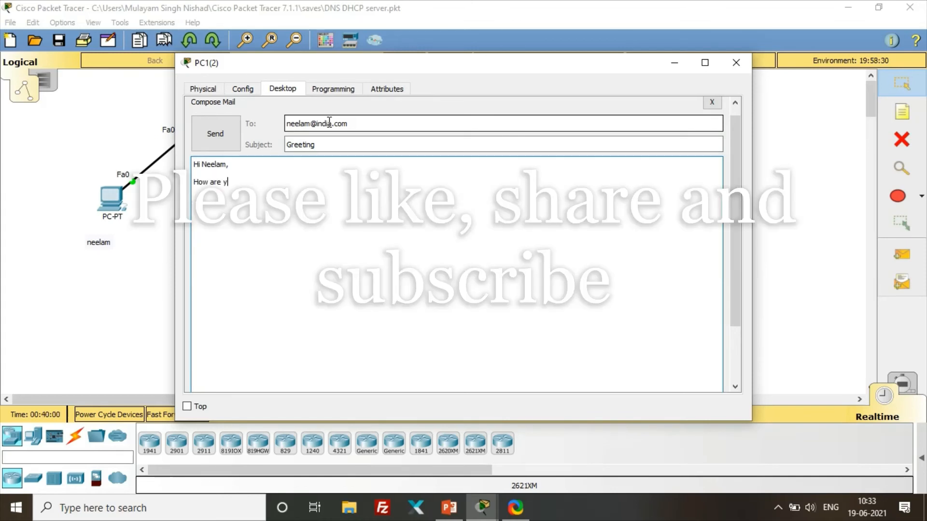
{"action": "type", "text": "ou?"}
{"action": "key", "text": "Return"}
{"action": "key", "text": "Return"}
{"action": "type", "text": "Thna"}
{"action": "key", "text": "BackSpace"}
{"action": "key", "text": "BackSpace"}
{"action": "key", "text": "BackSpace"}
{"action": "type", "text": "anks and re"}
{"action": "key", "text": "BackSpace"}
{"action": "type", "text": "regards"}
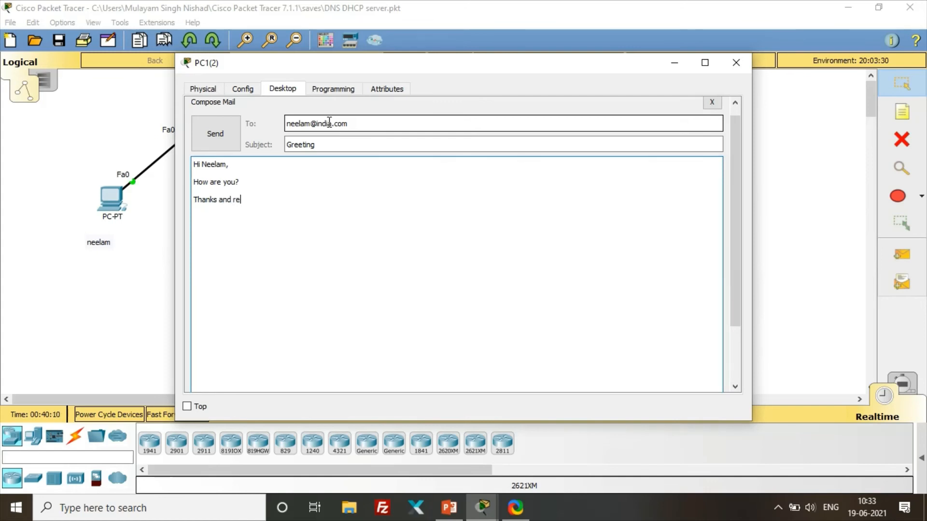
{"action": "key", "text": "BackSpace"}
{"action": "type", "text": ","}
{"action": "key", "text": "Return"}
{"action": "key", "text": "Return"}
{"action": "type", "text": "Dharmendra"}
{"action": "left_click", "coordinate": [208, 144]}
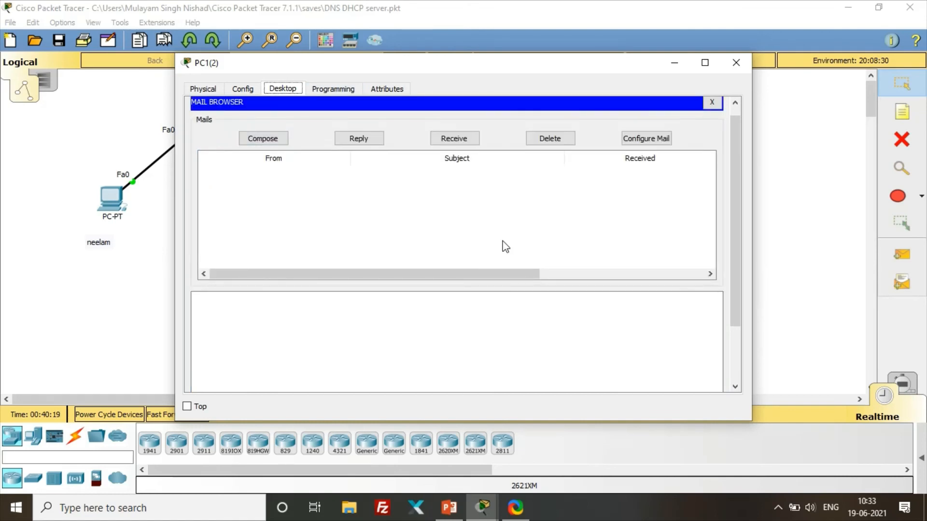
- Close the right PC, then on the left PC fetch new mail and open the Greeting message
{"action": "scroll", "coordinate": [502, 244], "scroll_direction": "down", "scroll_amount": 5}
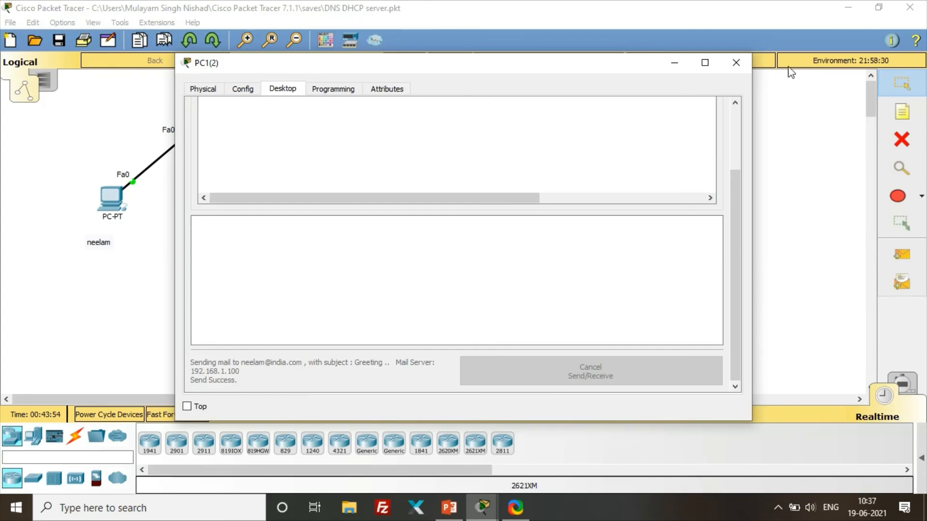
{"action": "left_click", "coordinate": [735, 62]}
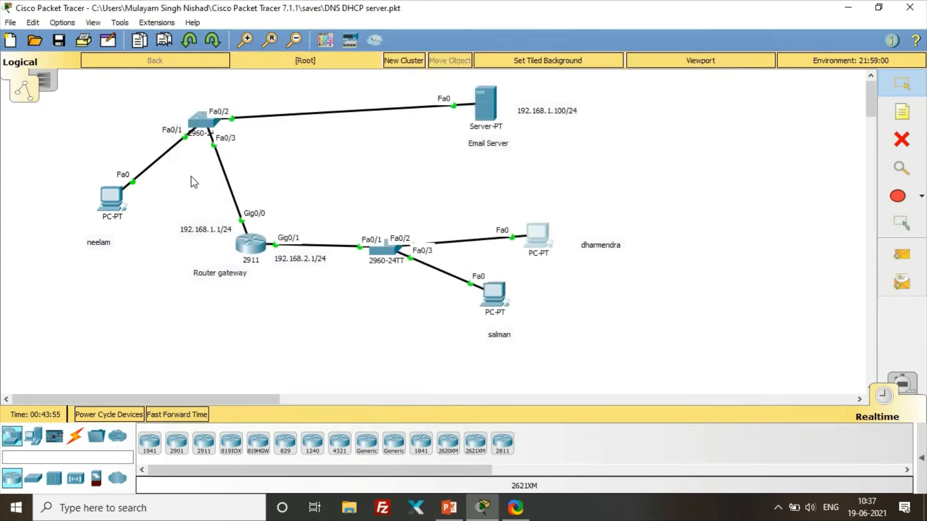
{"action": "left_click", "coordinate": [111, 200]}
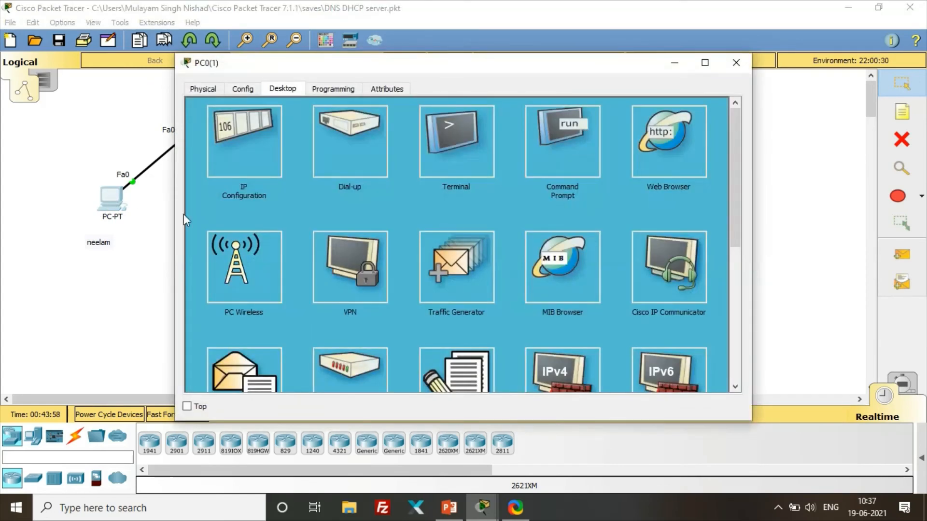
{"action": "scroll", "coordinate": [235, 311], "scroll_direction": "down", "scroll_amount": 3}
{"action": "left_click", "coordinate": [263, 237]}
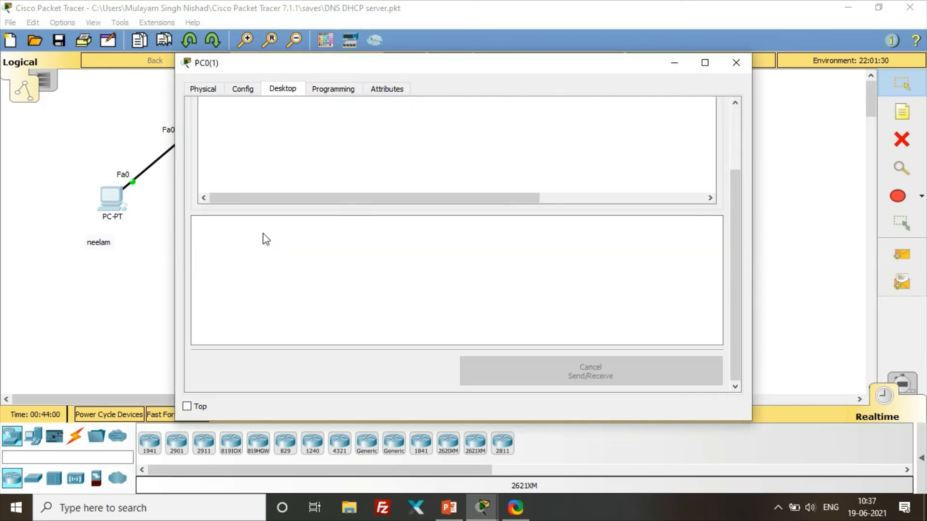
{"action": "left_click", "coordinate": [451, 149]}
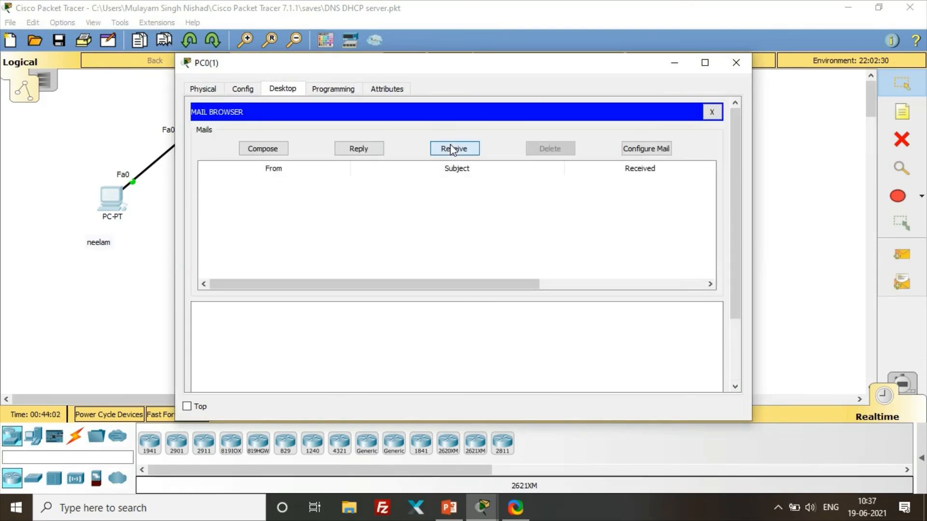
{"action": "left_click", "coordinate": [312, 186]}
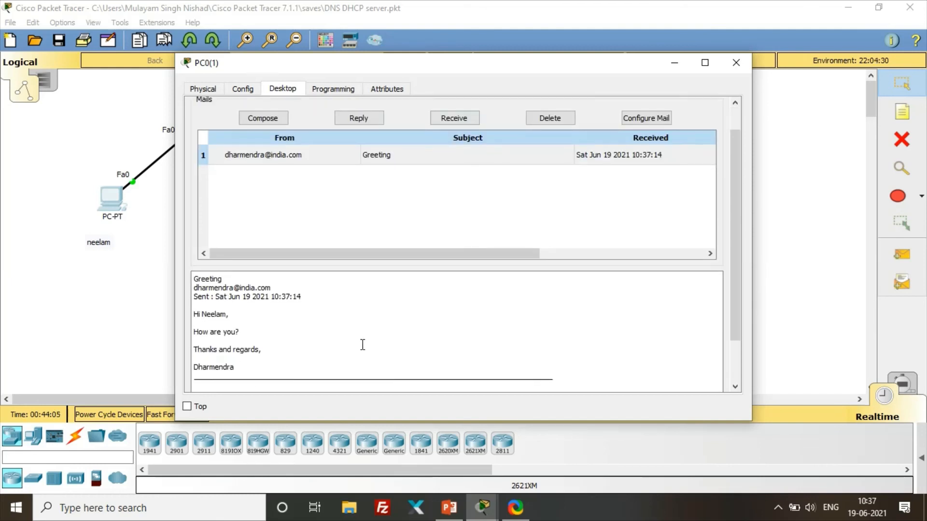
{"action": "scroll", "coordinate": [362, 344], "scroll_direction": "down", "scroll_amount": 3}
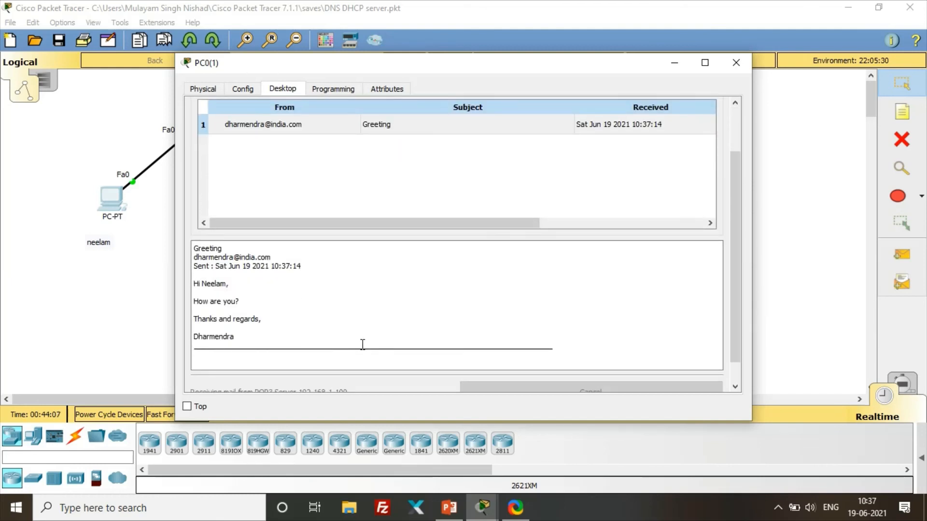
{"action": "scroll", "coordinate": [250, 314], "scroll_direction": "up", "scroll_amount": 3}
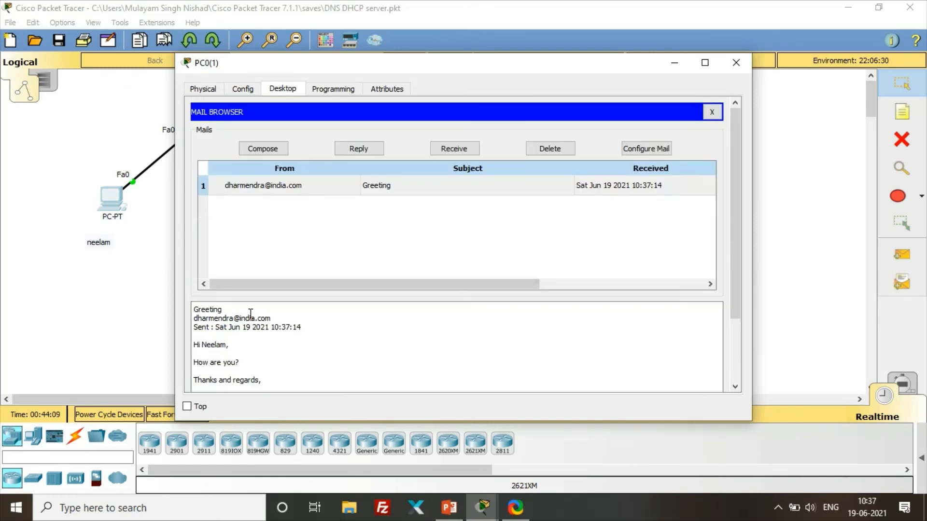
- Reply to the Greeting mail with 'I am fine thanks', send it, and close the left PC
{"action": "left_click", "coordinate": [357, 148]}
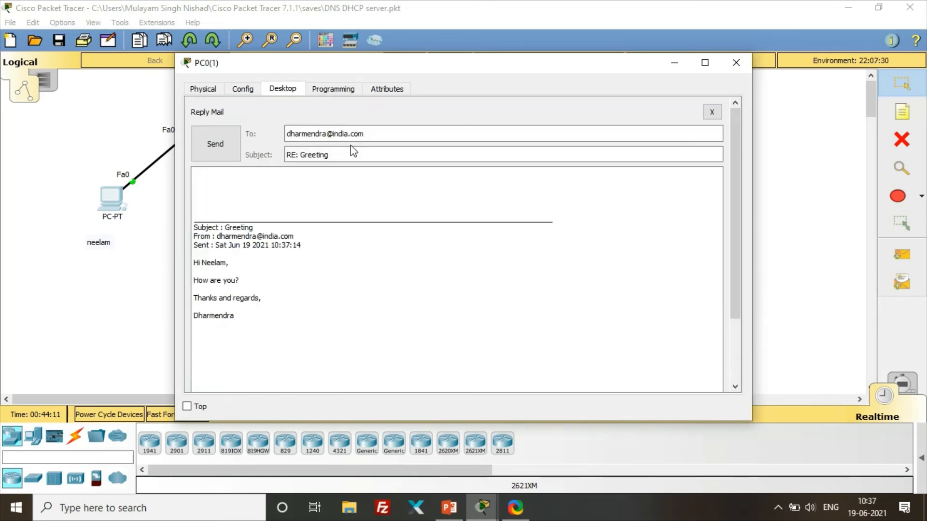
{"action": "left_click", "coordinate": [220, 189]}
{"action": "type", "text": "Hi Dharmendra"}
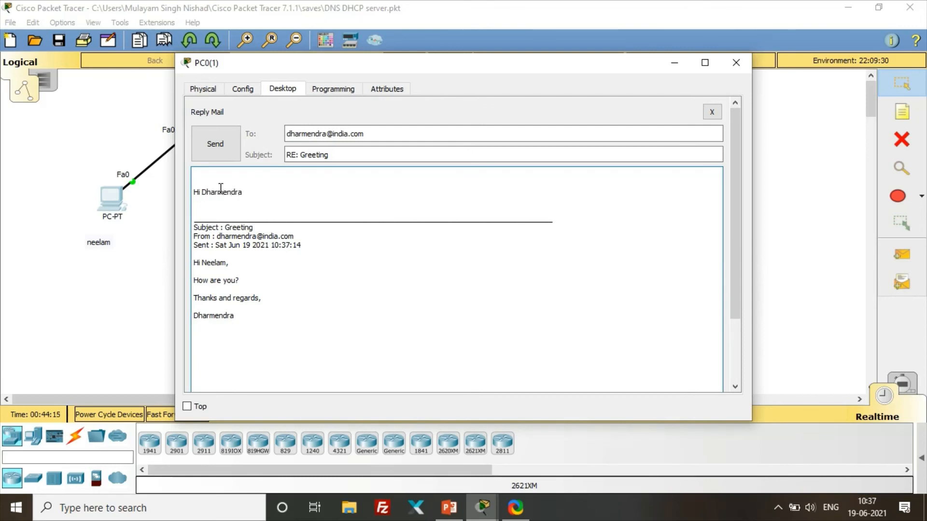
{"action": "type", "text": ","}
{"action": "key", "text": "Return"}
{"action": "key", "text": "Return"}
{"action": "key", "text": "Return"}
{"action": "type", "text": "I am fine thanks"}
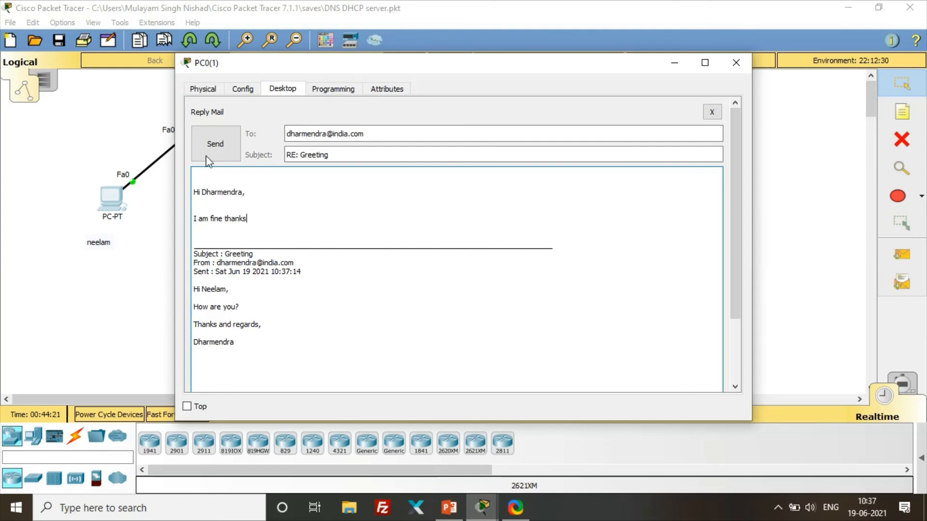
{"action": "left_click", "coordinate": [206, 131]}
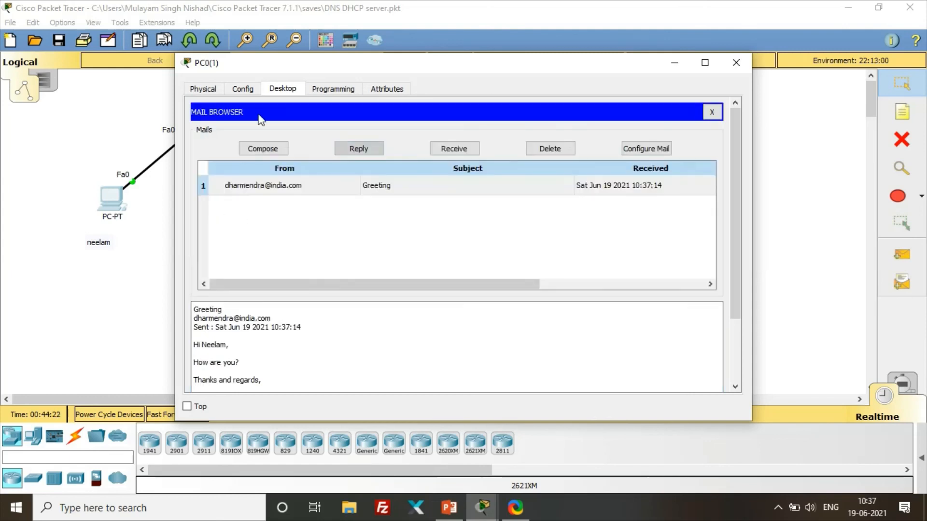
{"action": "left_click", "coordinate": [740, 63]}
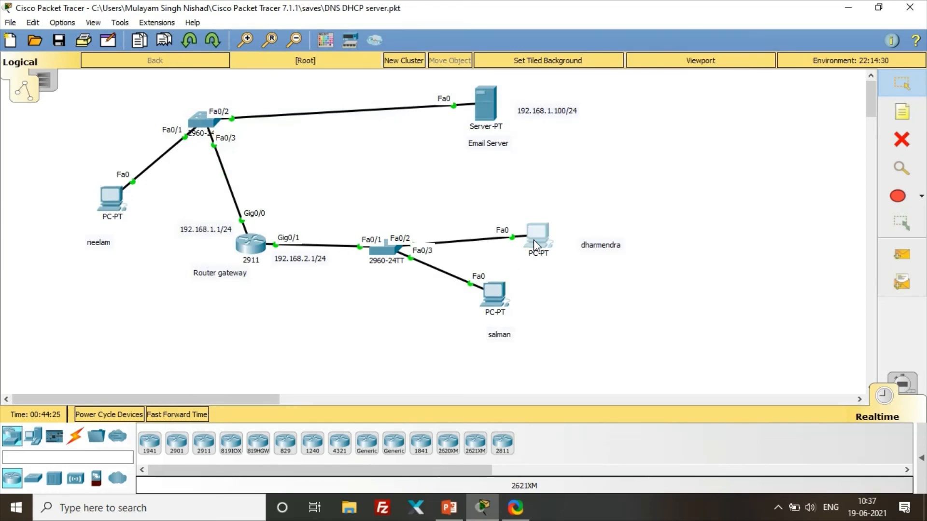
- On the right PC's Email client, receive new mail from the server
{"action": "left_click", "coordinate": [534, 239]}
{"action": "scroll", "coordinate": [307, 310], "scroll_direction": "down", "scroll_amount": 5}
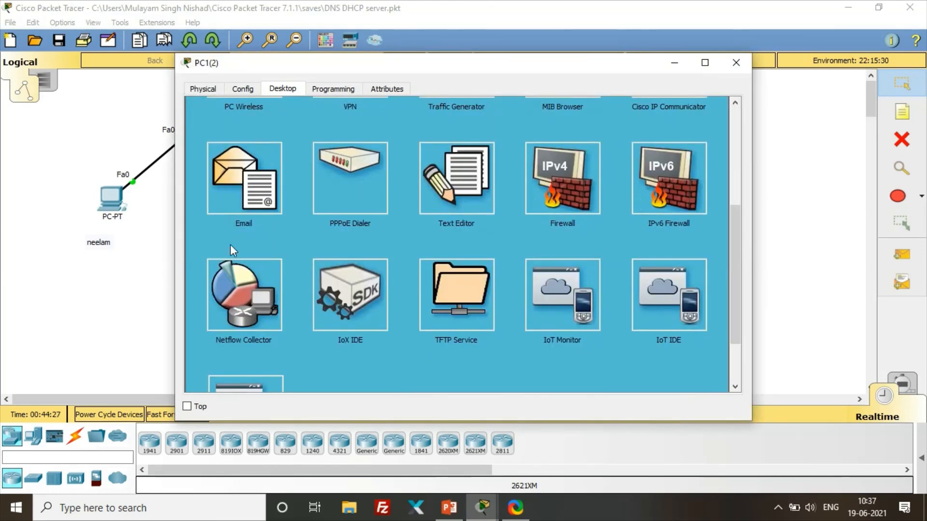
{"action": "left_click", "coordinate": [236, 195]}
{"action": "left_click", "coordinate": [460, 154]}
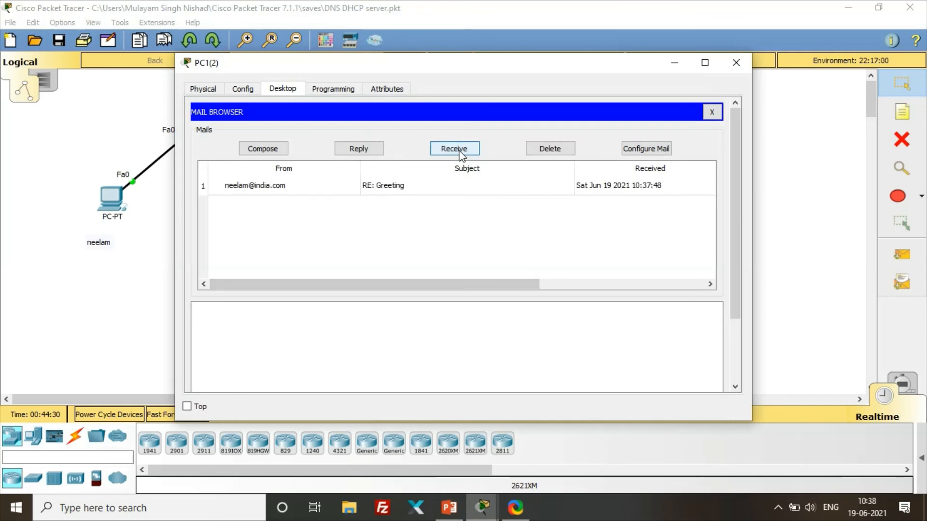
- Read the RE: Greeting reply, then close the Mail Browser and the PC window
{"action": "left_click", "coordinate": [303, 186]}
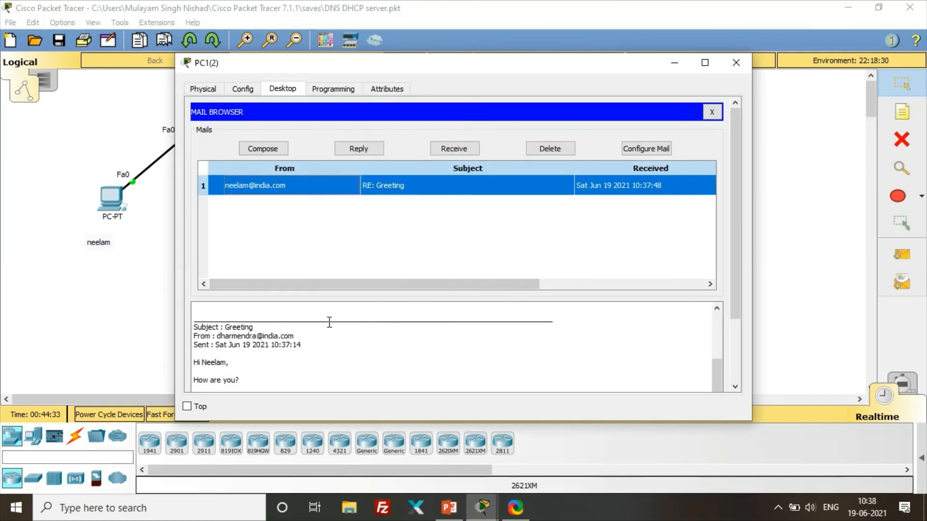
{"action": "scroll", "coordinate": [326, 321], "scroll_direction": "down", "scroll_amount": 5}
{"action": "scroll", "coordinate": [267, 310], "scroll_direction": "up", "scroll_amount": 5}
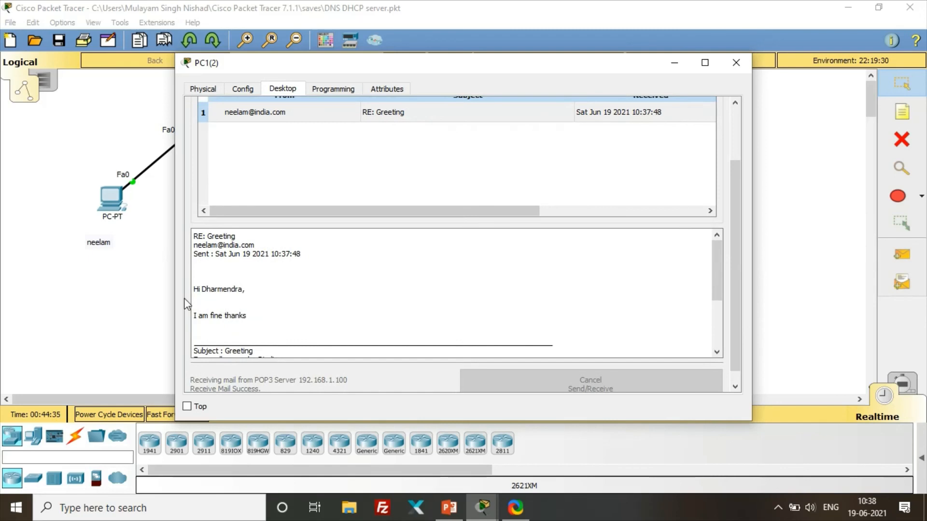
{"action": "scroll", "coordinate": [314, 313], "scroll_direction": "up", "scroll_amount": 3}
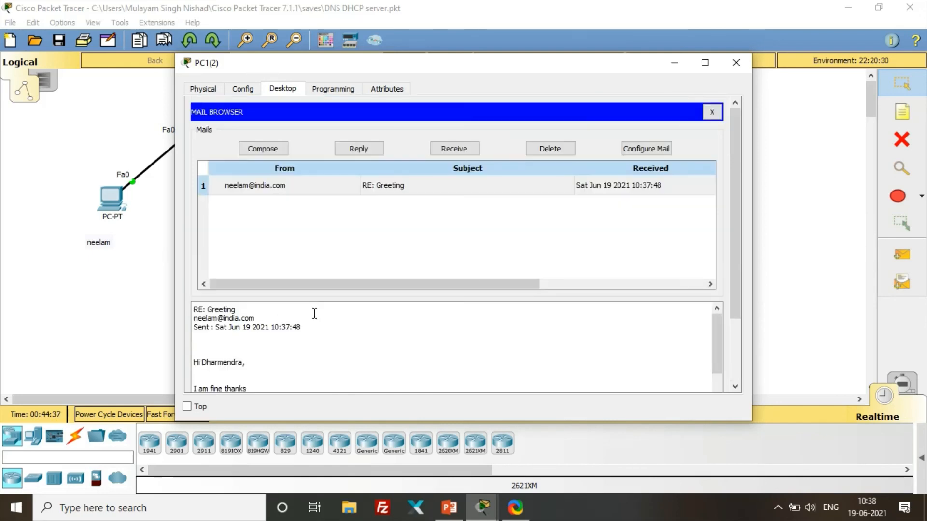
{"action": "left_click", "coordinate": [712, 113]}
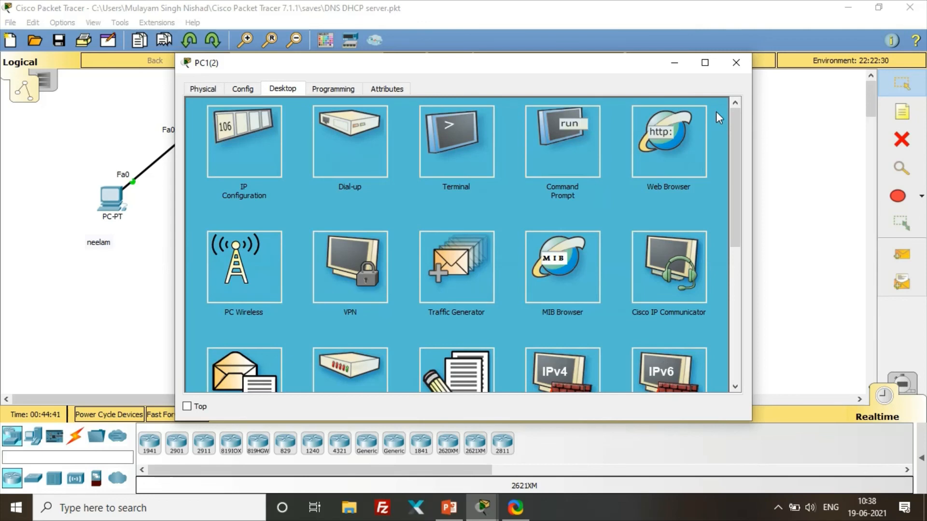
{"action": "left_click", "coordinate": [736, 63]}
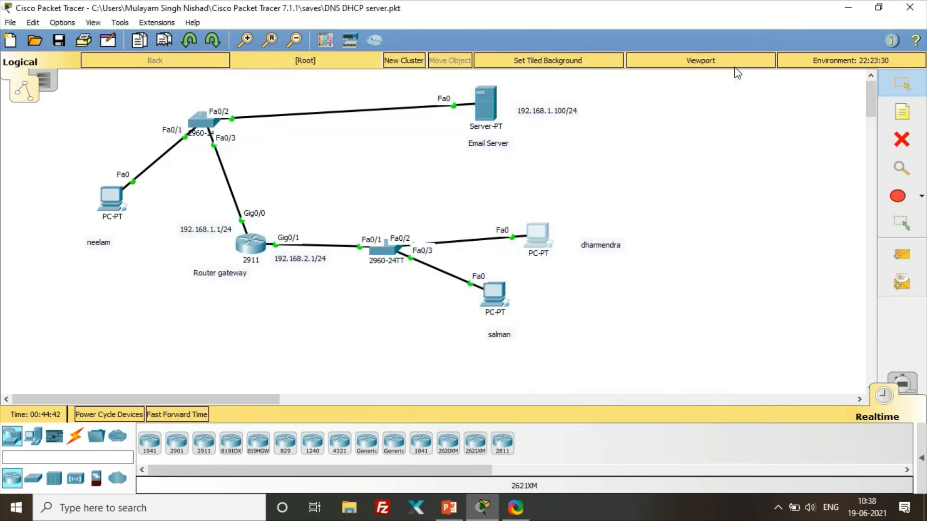